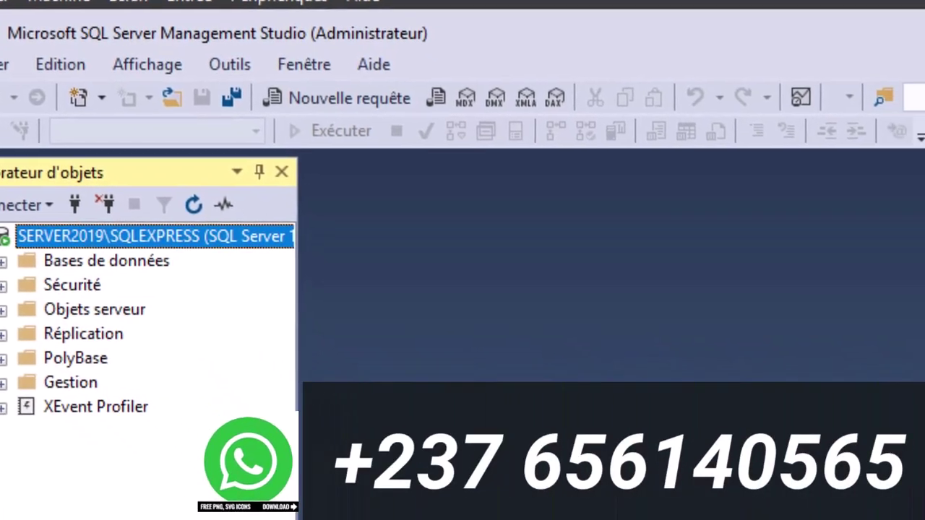
Step: Expand the Bases de données folder of the SERVER2019\SQLEXPRESS instance and select the COMPTA 2025 database
left_click(2, 179)
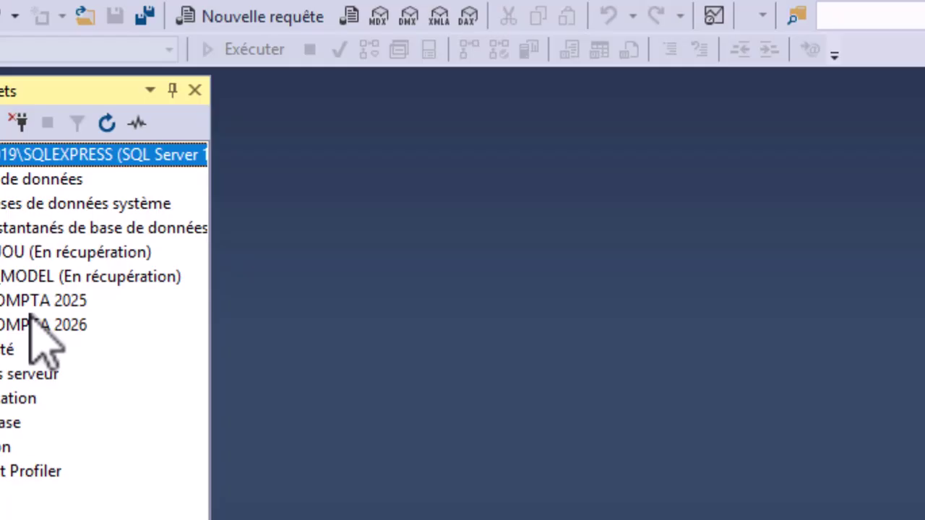
left_click(63, 300)
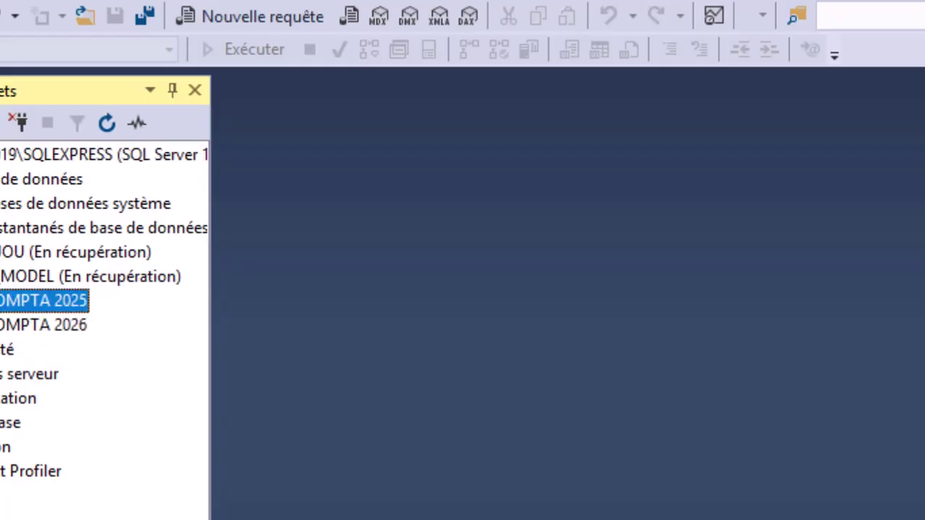
Step: Open File Explorer and go to the Microsoft SQL Server folder under Programmes on Disque local (C:)
key("super+e")
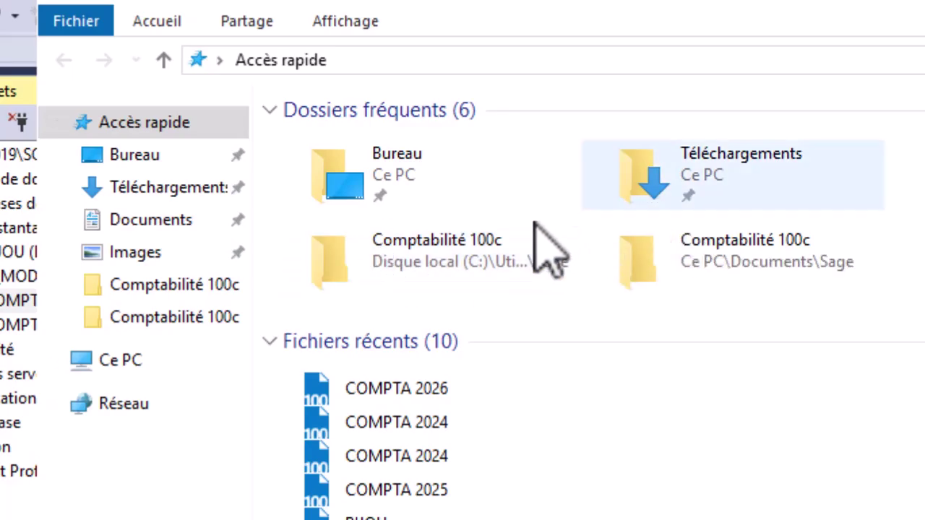
left_click(141, 359)
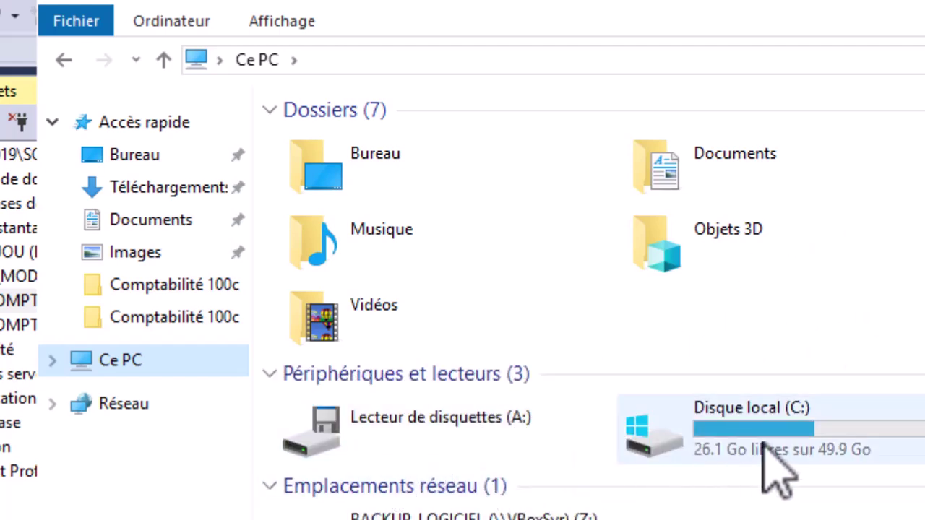
double_click(763, 443)
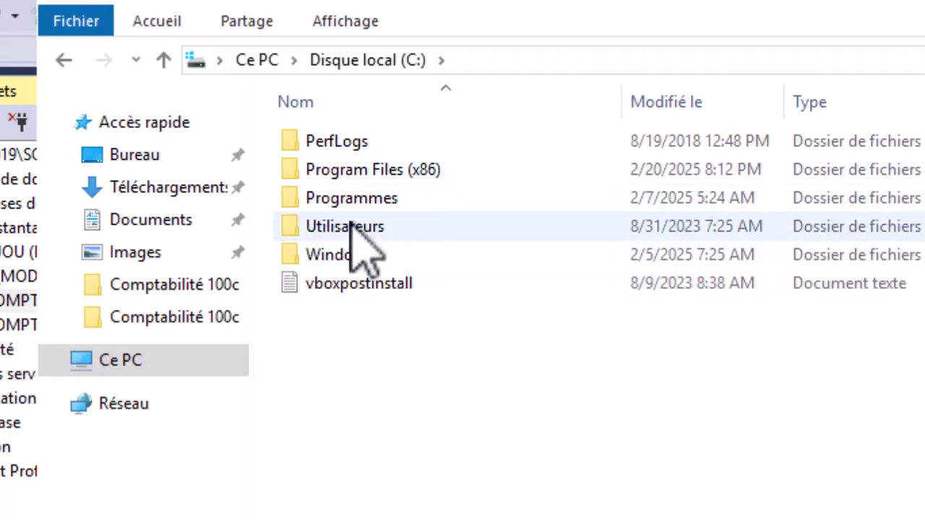
double_click(351, 199)
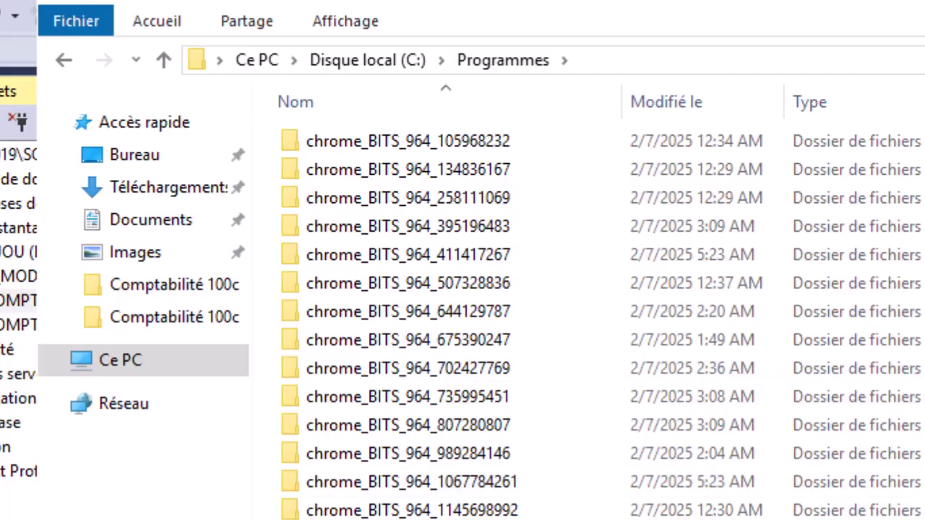
scroll(864, 500, "down", 10)
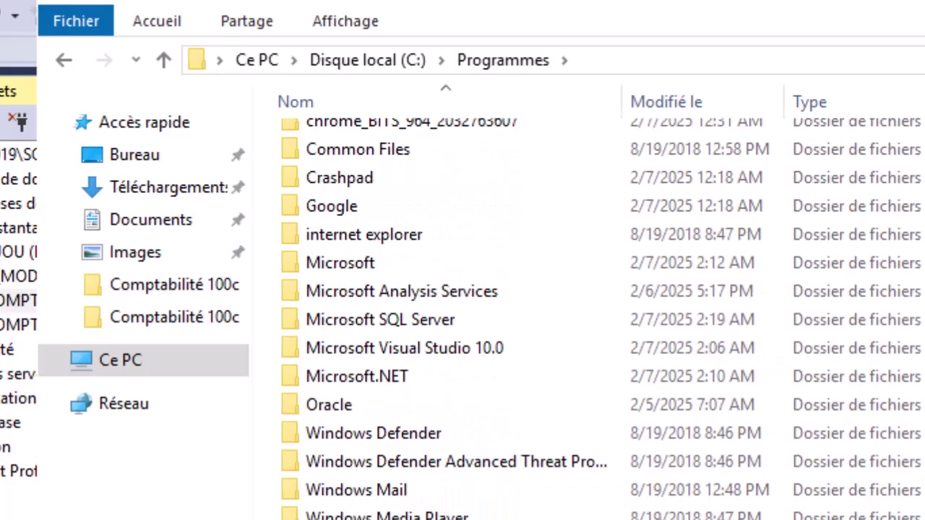
left_click(482, 329)
double_click(483, 331)
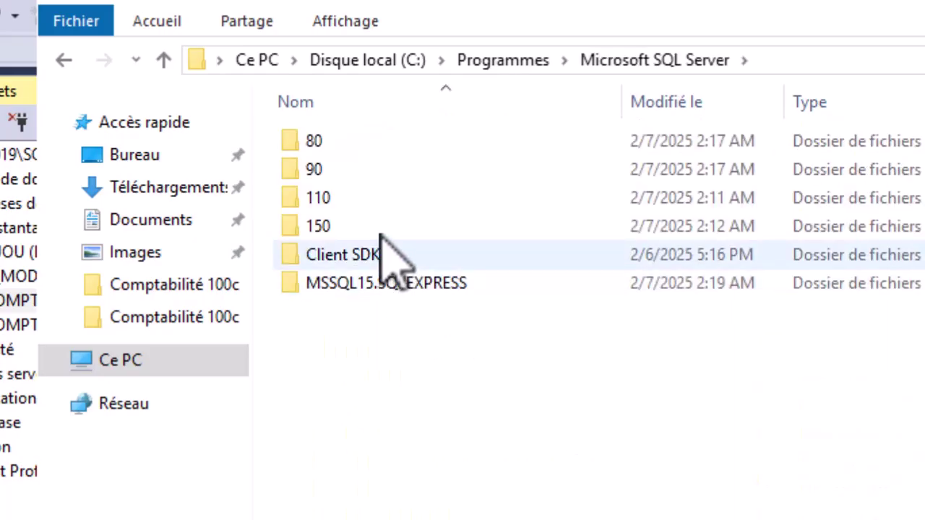
Step: Open the Backup folder inside MSSQL15.SQLEXPRESS\MSSQL and select the COMPTA 2025.bak backup file
left_click(364, 284)
double_click(363, 284)
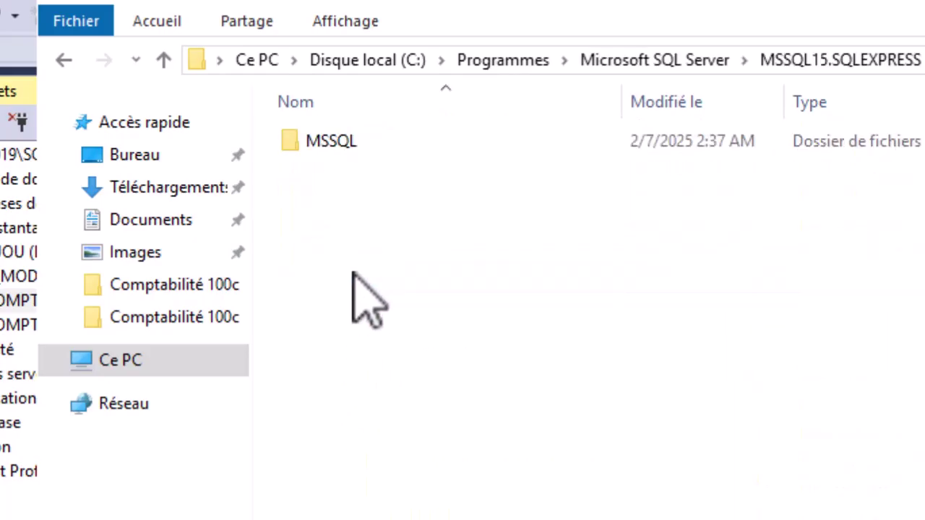
left_click(320, 141)
double_click(320, 141)
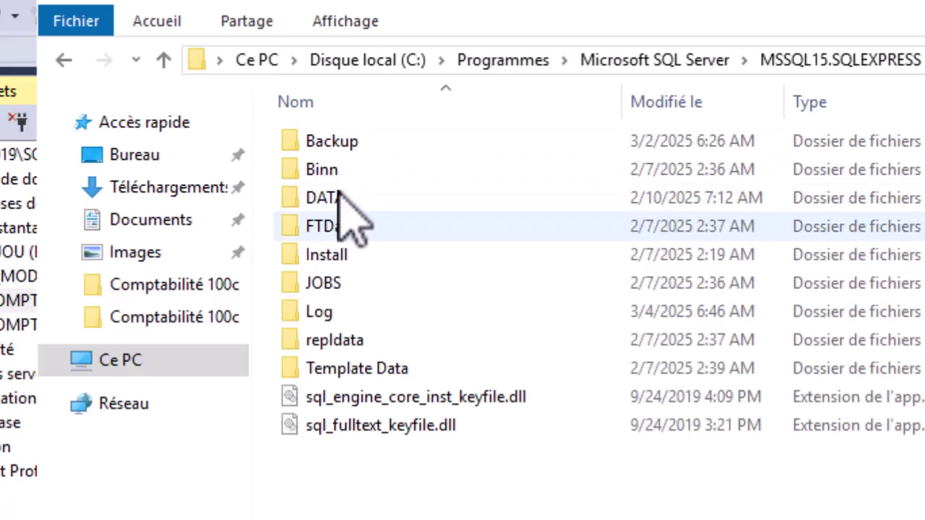
double_click(349, 150)
left_click(346, 169)
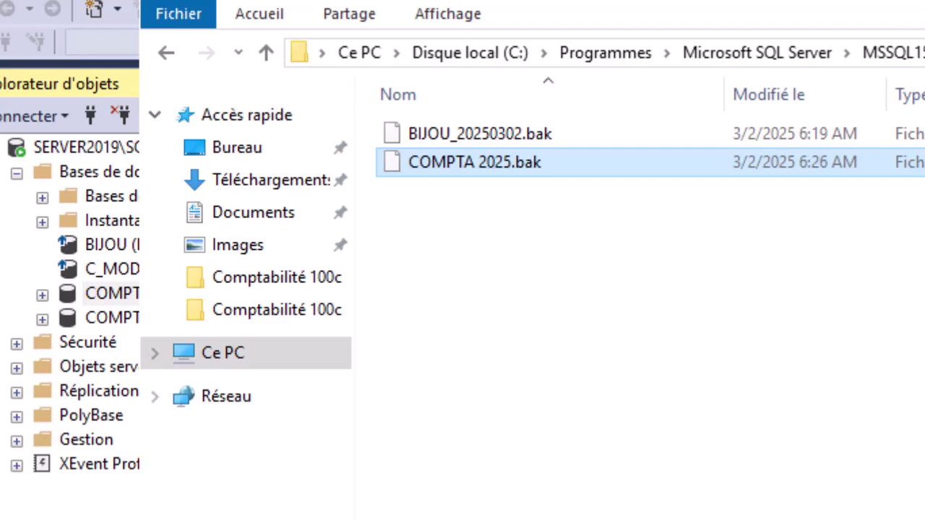
Step: Check the database list in SQL Server Management Studio, then return to File Explorer and open the instance's MSSQL\DATA folder
left_click(295, 519)
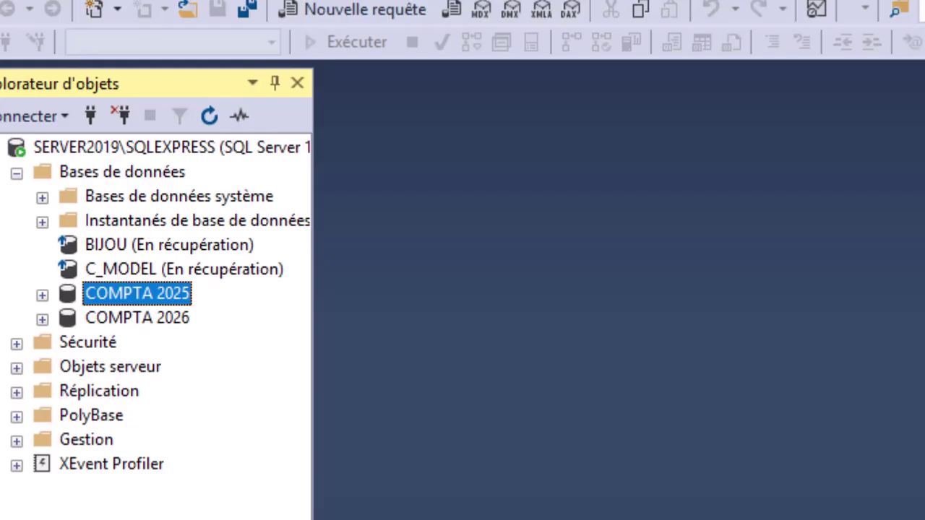
key("alt+Tab")
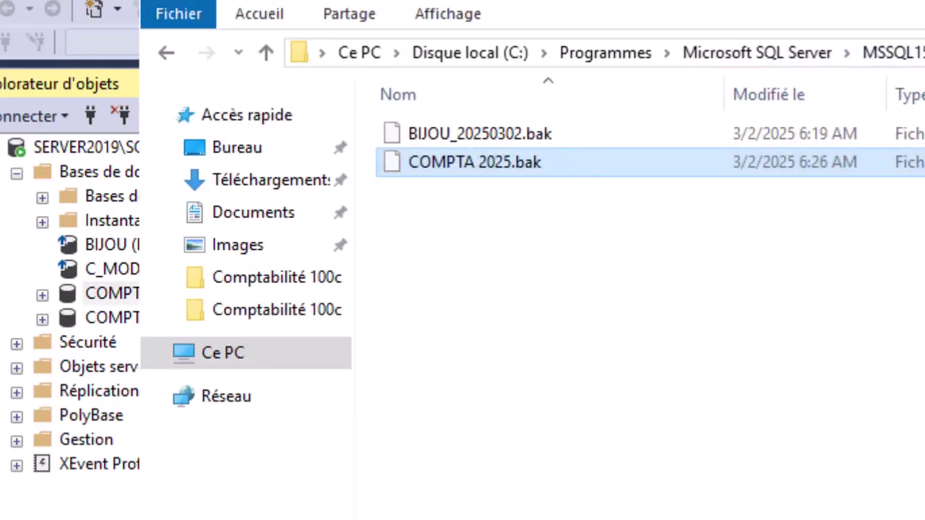
left_click(924, 52)
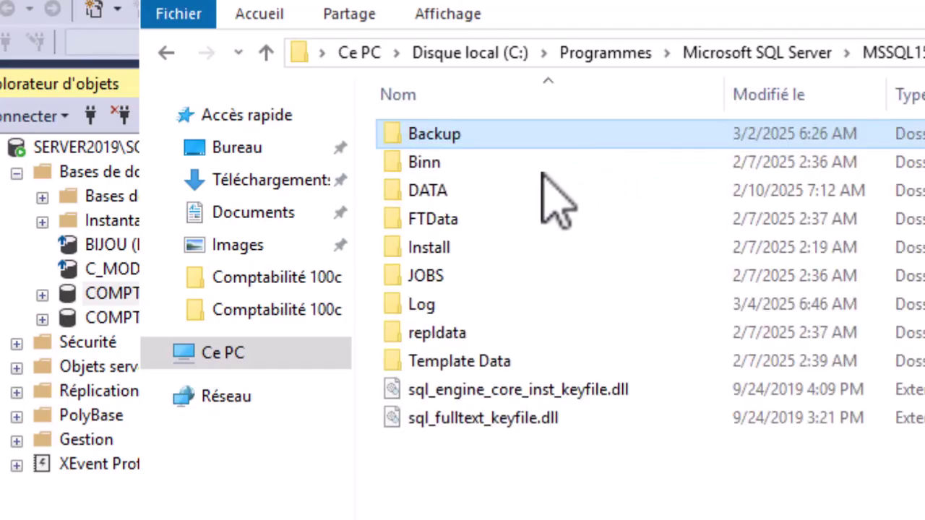
left_click(428, 201)
double_click(432, 194)
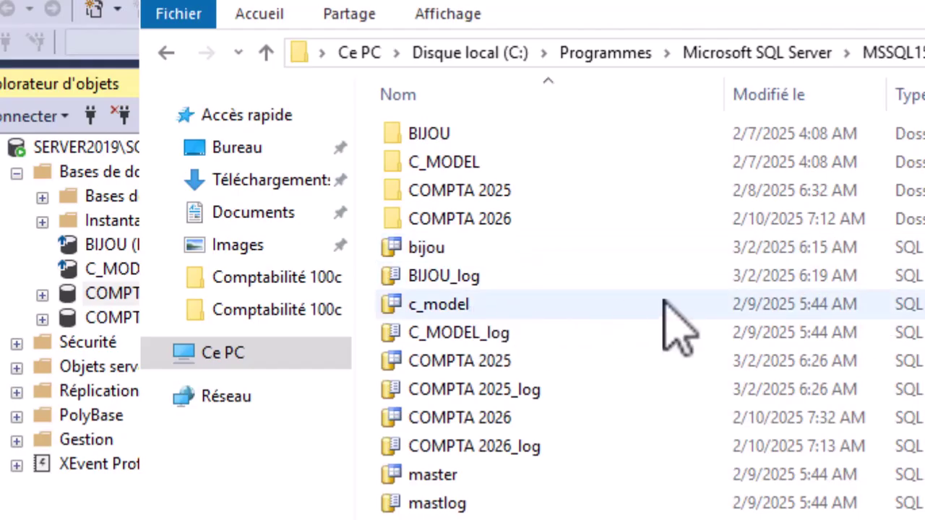
Step: Examine the data and log file pairs of C_MODEL and BIJOU, ending with COMPTA 2025 and COMPTA 2025_log selected
left_click(509, 307)
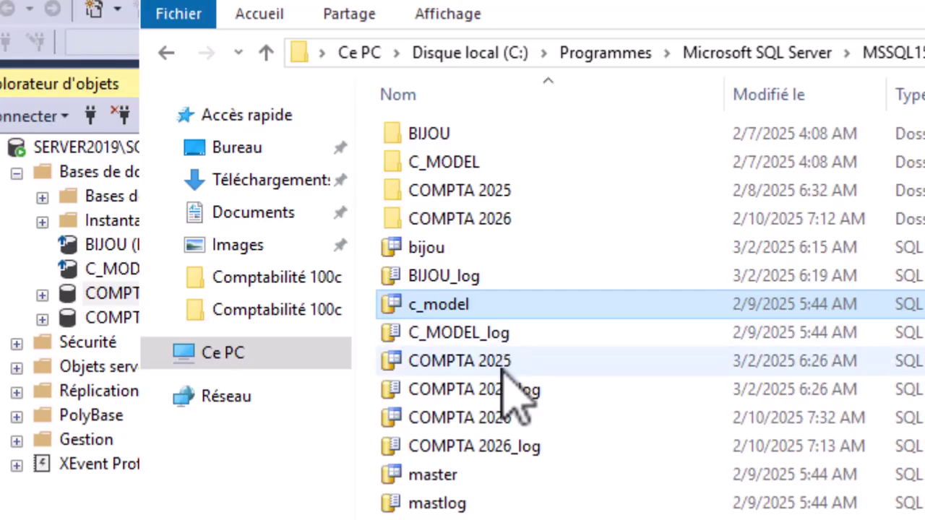
left_click(477, 329, "ctrl")
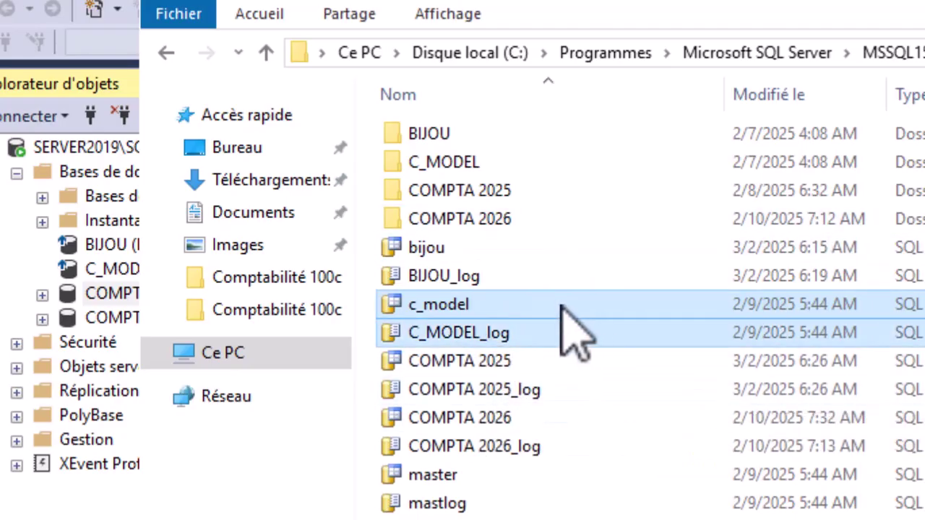
left_click(473, 276)
left_click(454, 247, "ctrl")
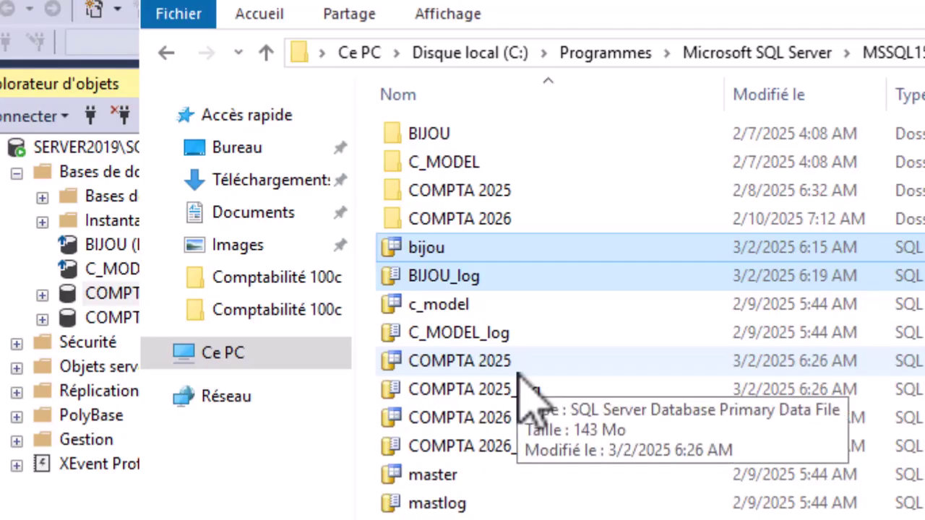
left_click(582, 365)
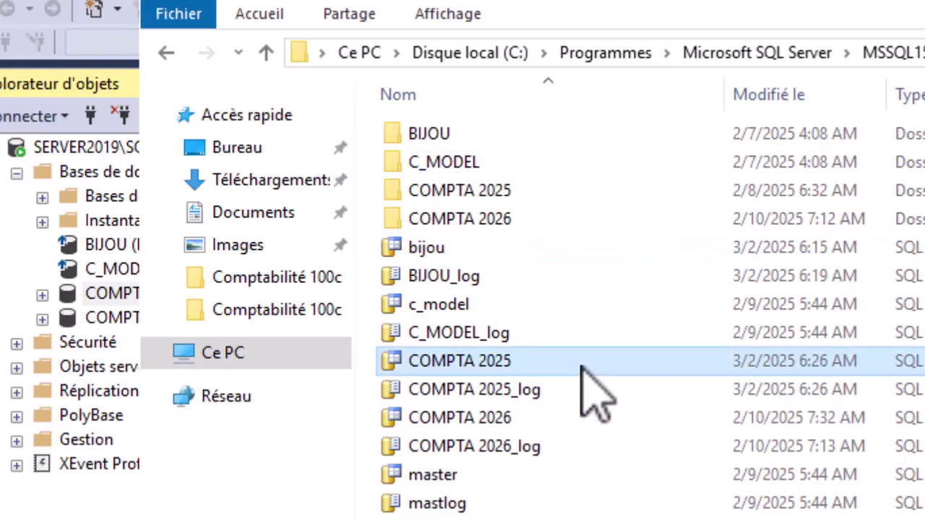
left_click(543, 391, "ctrl")
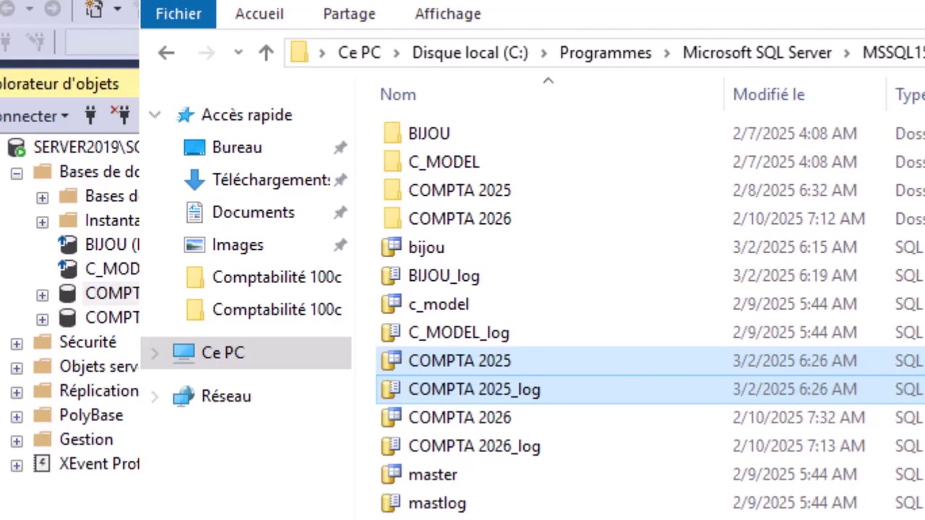
Step: Switch back to SQL Server Management Studio and take the COMPTA 2025 database offline
key("alt+Tab")
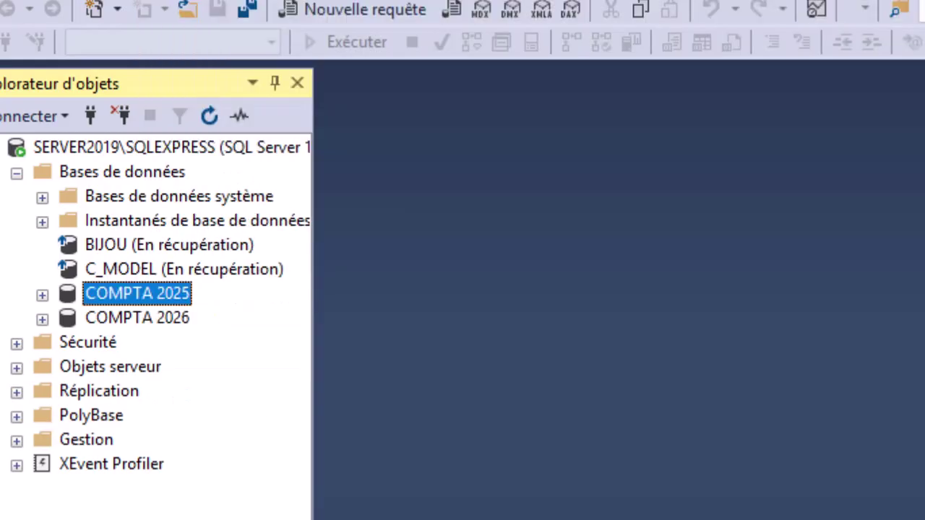
right_click(173, 297)
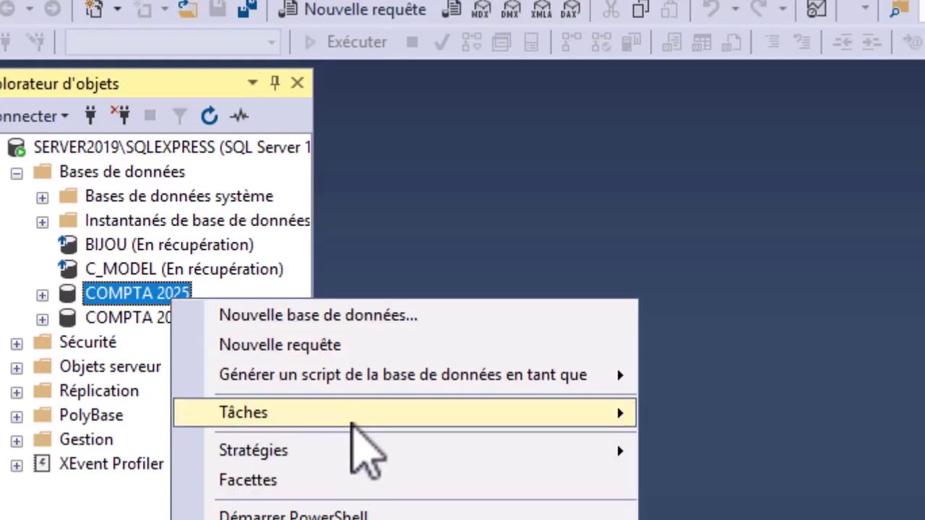
mouse_move(354, 423)
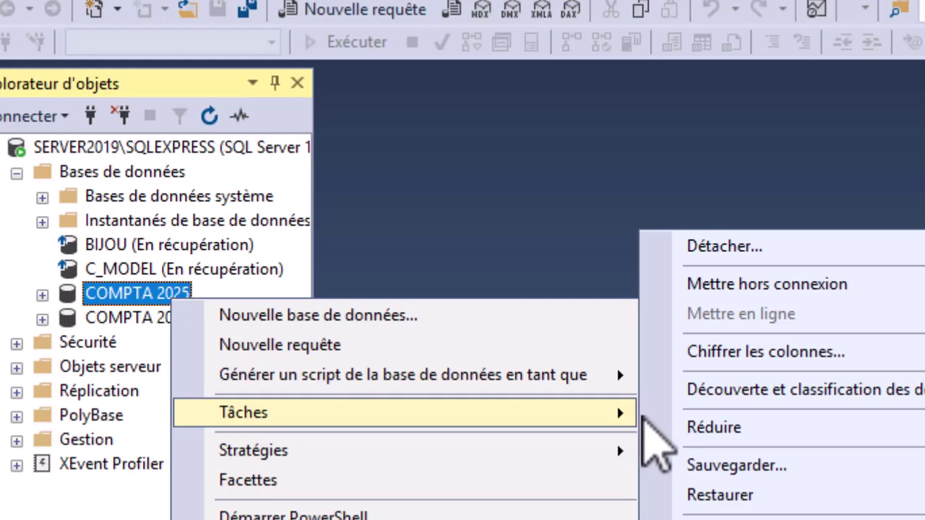
left_click(782, 286)
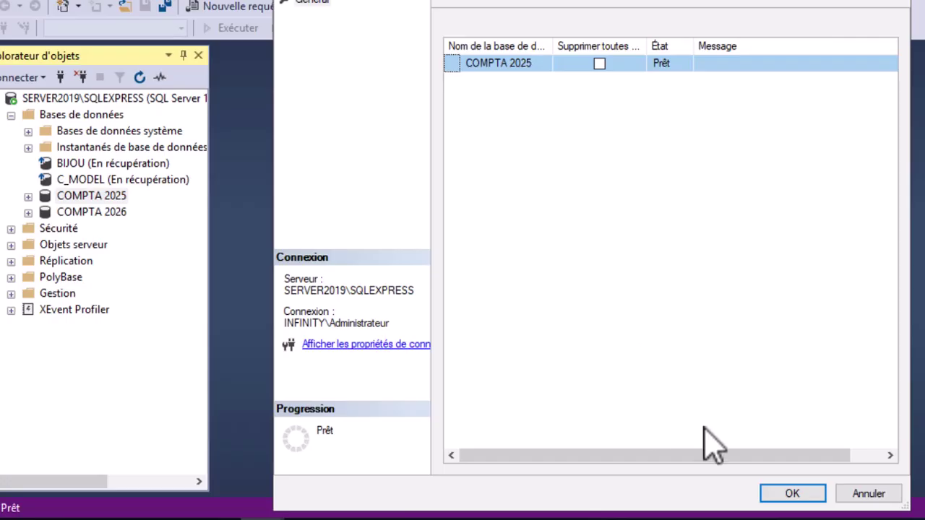
left_click(790, 495)
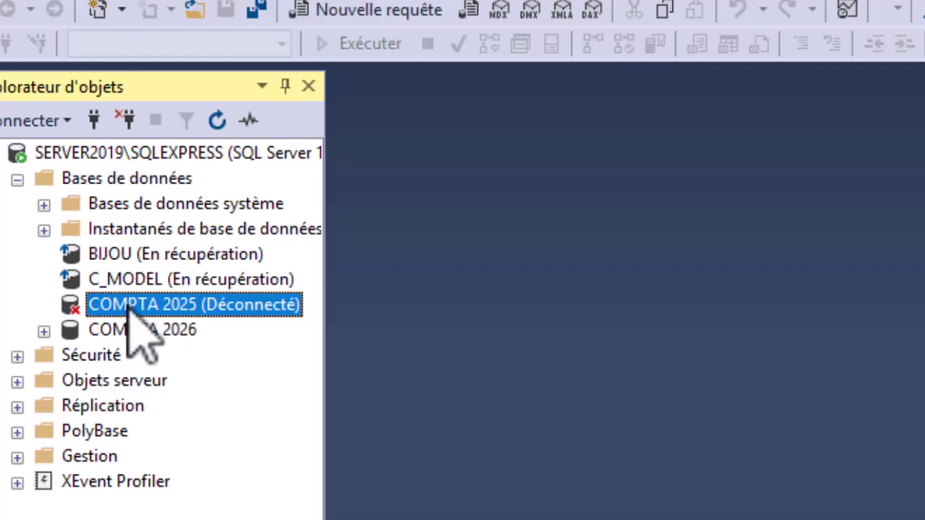
Step: Delete the offline COMPTA 2025 database together with its backup and restore history information
right_click(128, 306)
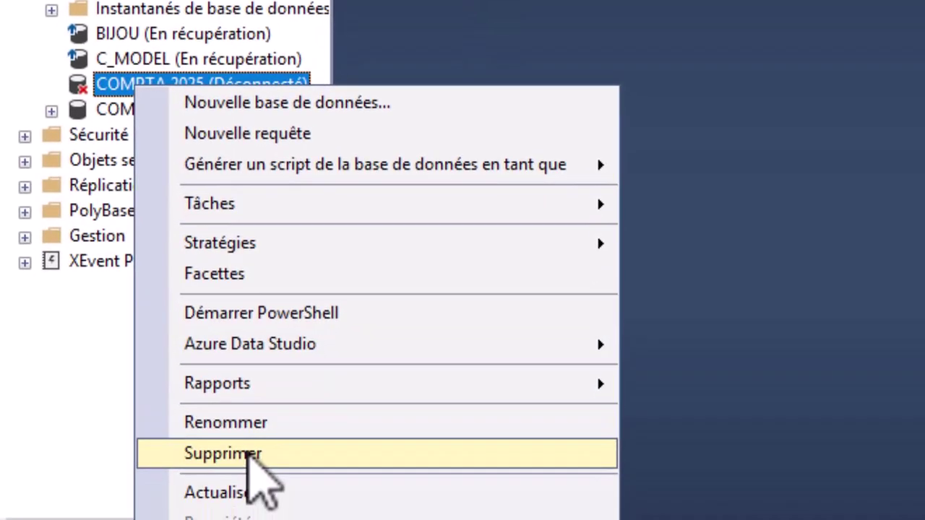
left_click(243, 499)
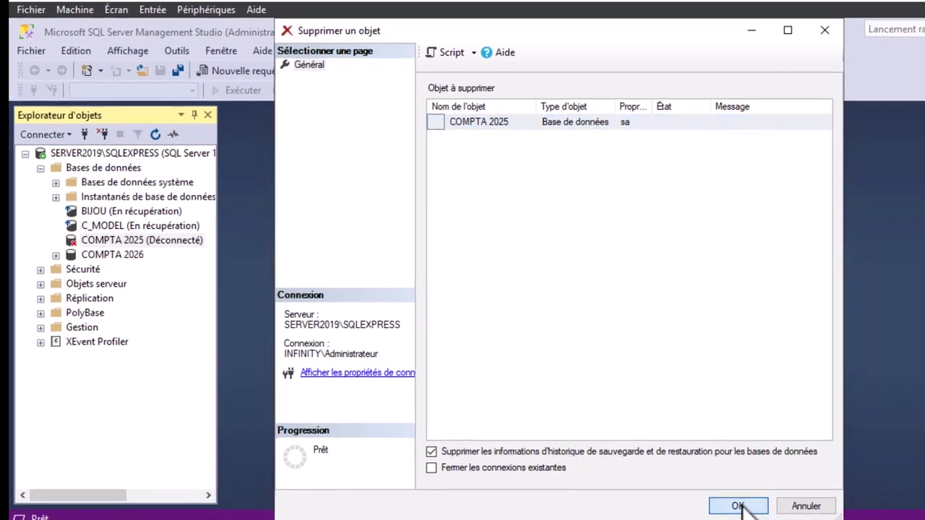
left_click(737, 501)
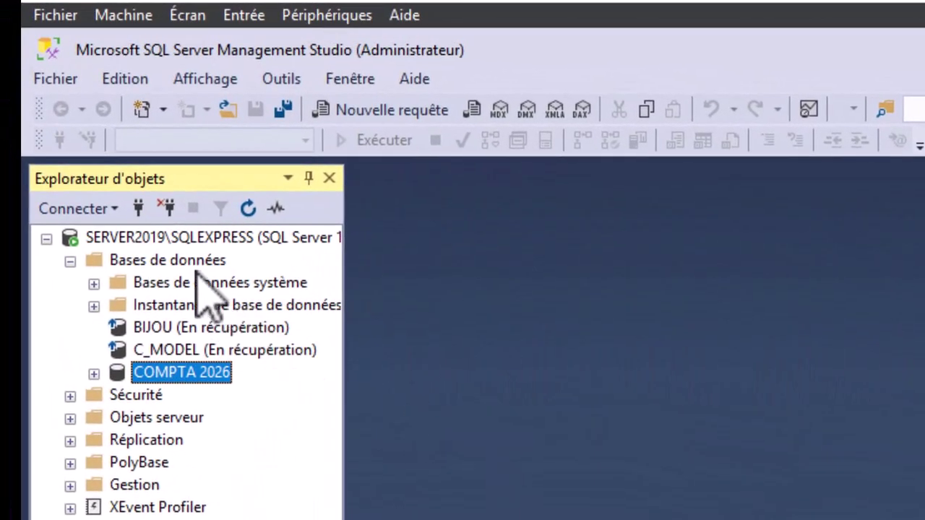
Step: Switch to File Explorer and select the COMPTA 2025 accounting file in the public documents' Comptabilité 100c folder
right_click(192, 263)
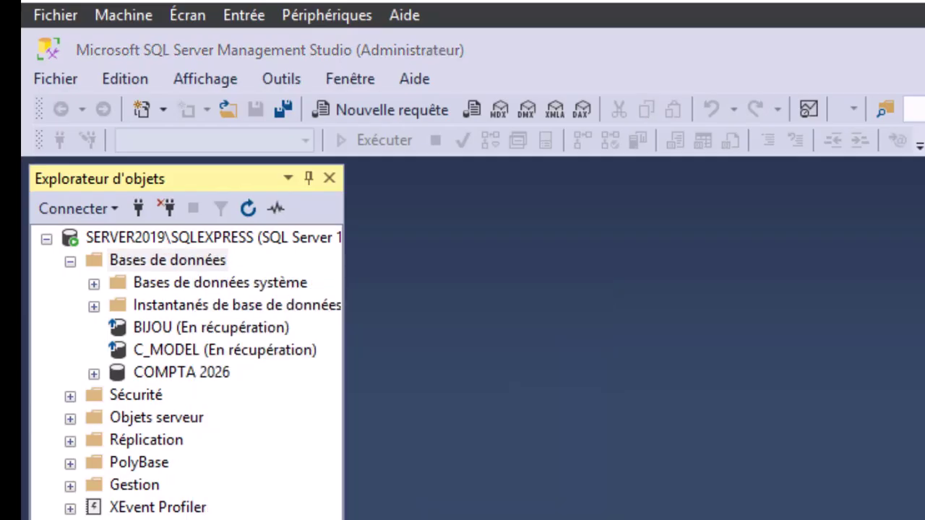
key("super")
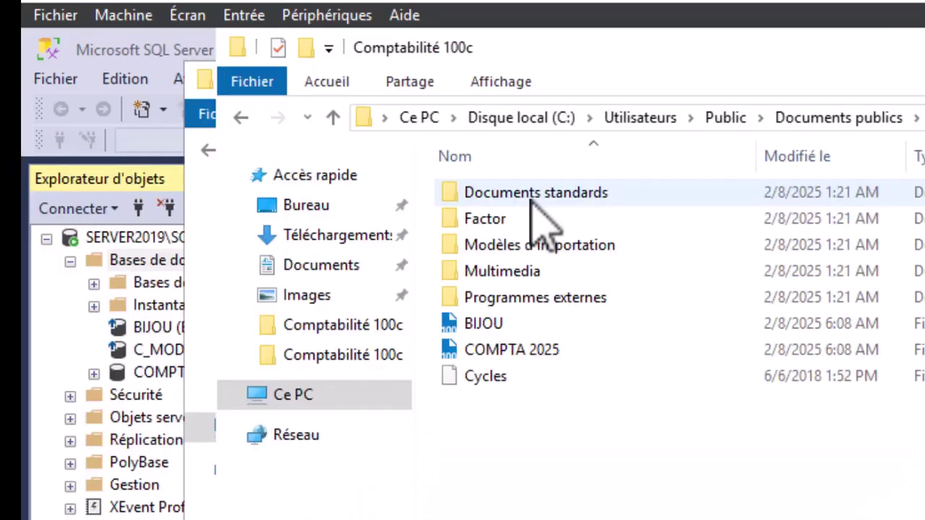
left_click(528, 347)
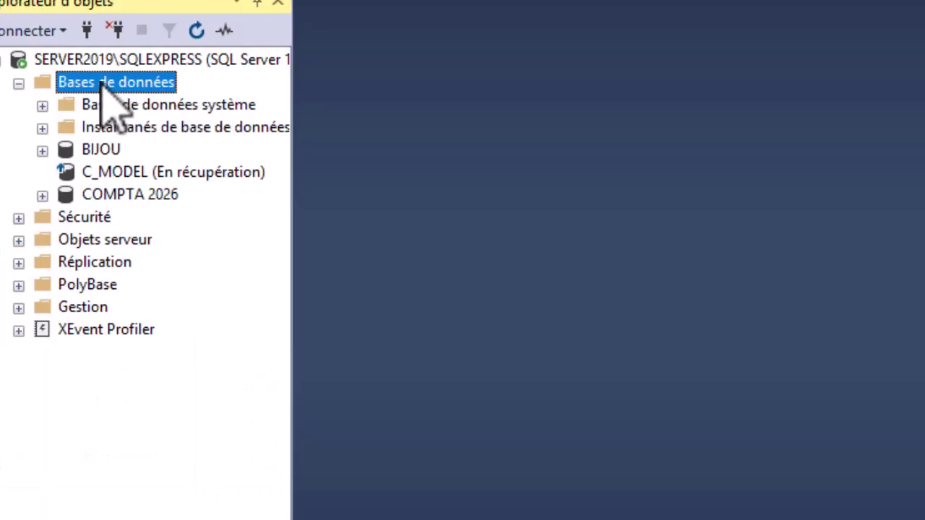
Step: Attach the COMPTA 2025.mdf file from the SQLEXPRESS DATA folder to the server's databases
right_click(100, 81)
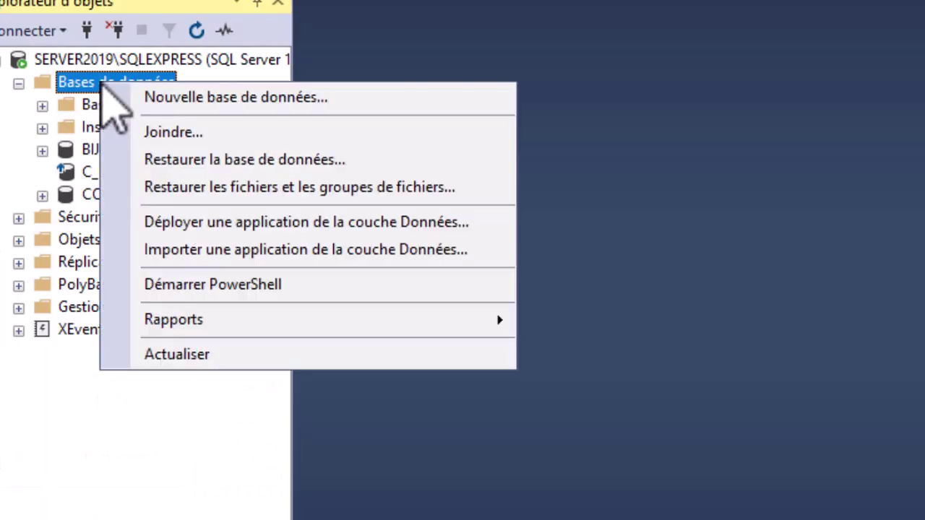
left_click(166, 141)
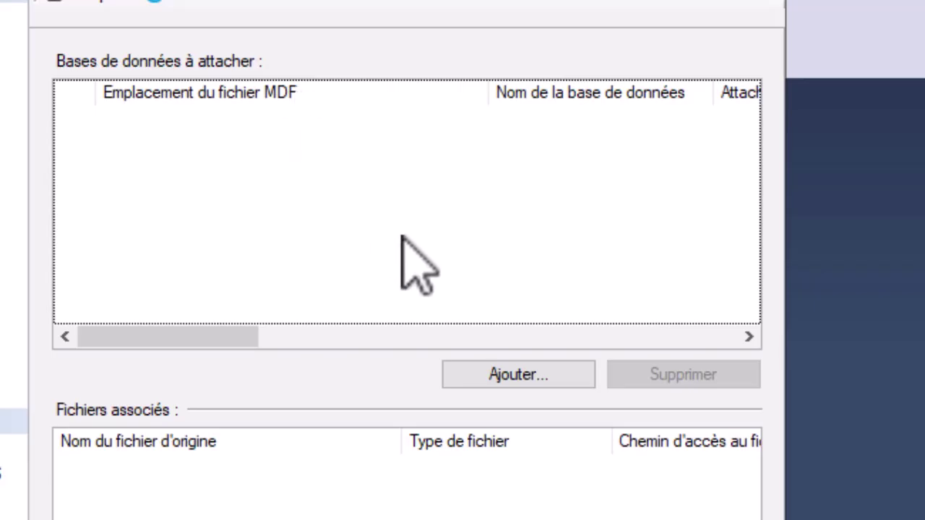
left_click(478, 375)
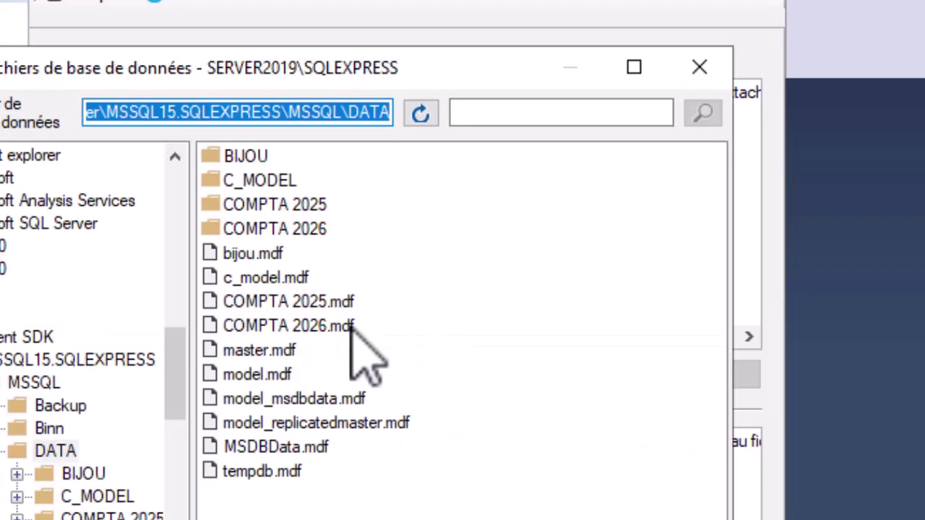
left_click(289, 304)
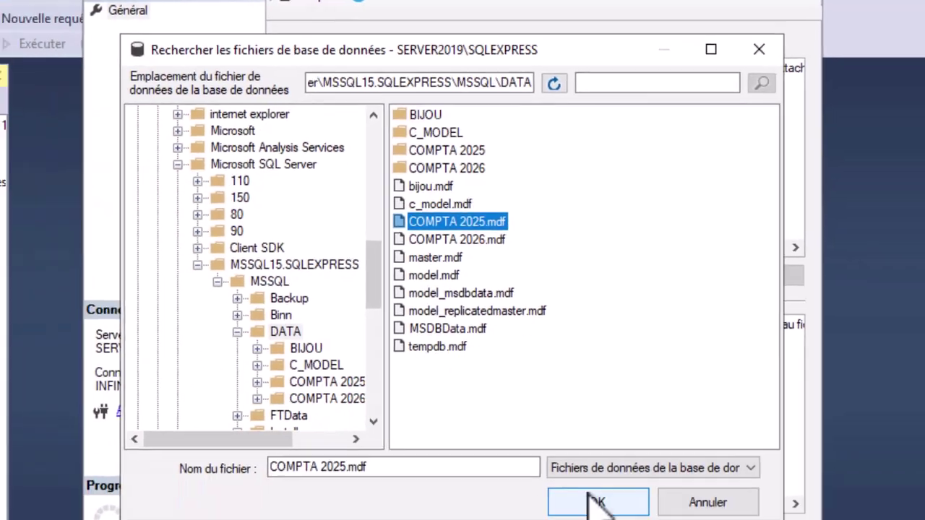
left_click(592, 499)
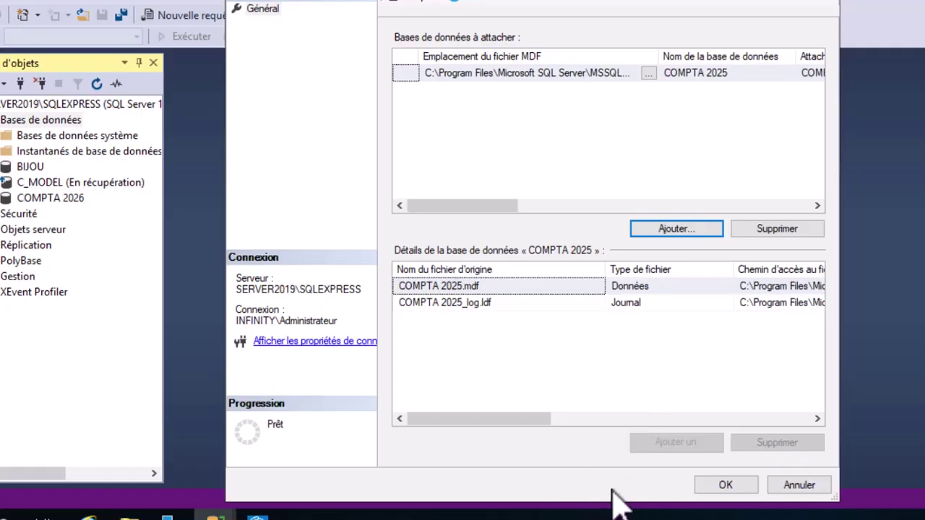
left_click(721, 486)
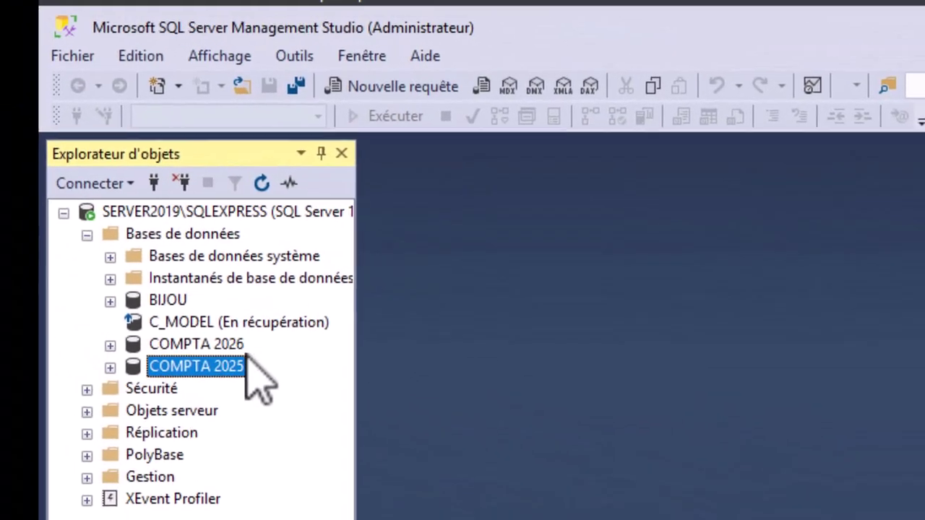
Step: Expand the reattached COMPTA 2025 database to check its contents, and collapse it again
left_click(114, 373)
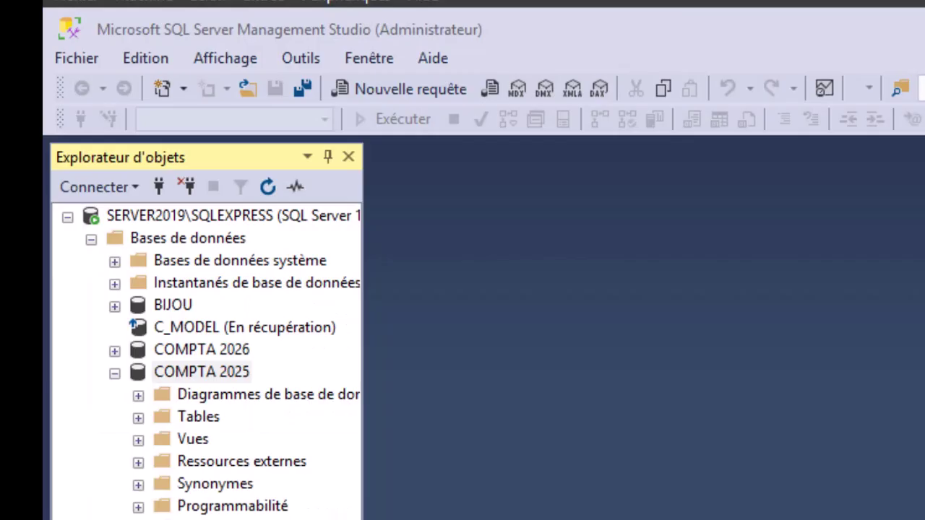
left_click(378, 451)
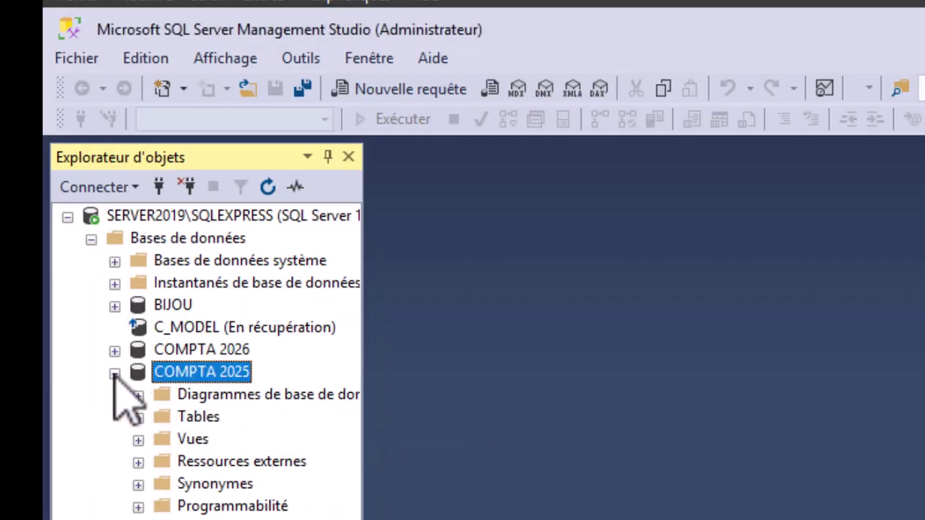
left_click(114, 373)
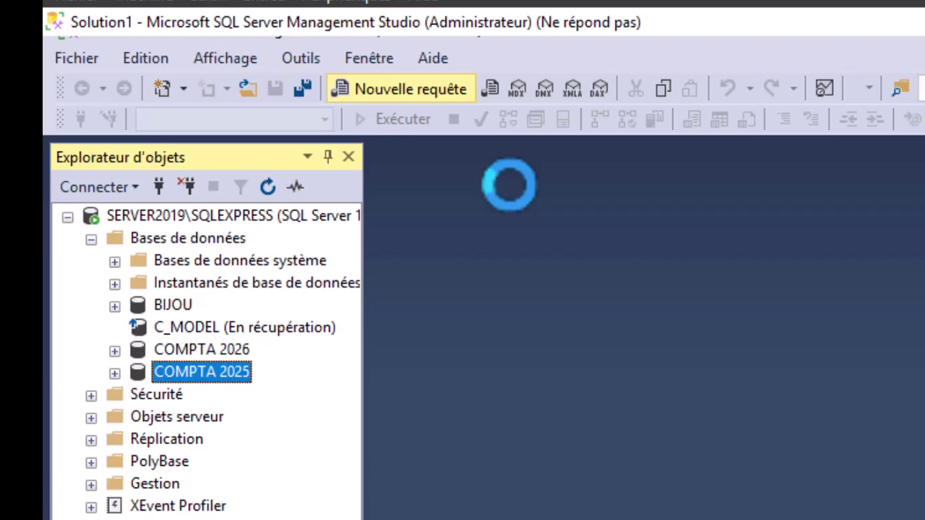
Step: Open a new query on the COMPTA 2025 database and begin the statement with "alter authorization"
type("QLTER")
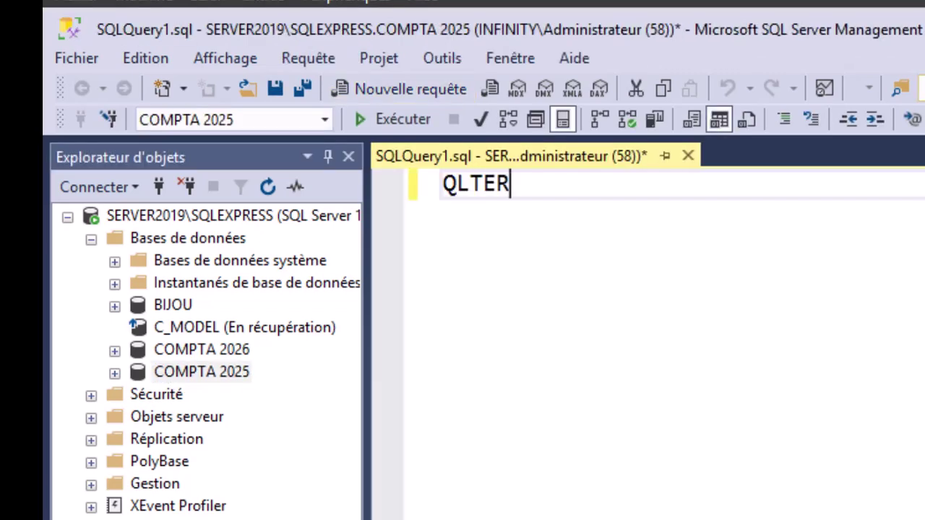
key("BackSpace")
key("BackSpace")
key("BackSpace")
key("BackSpace")
key("BackSpace")
type("a")
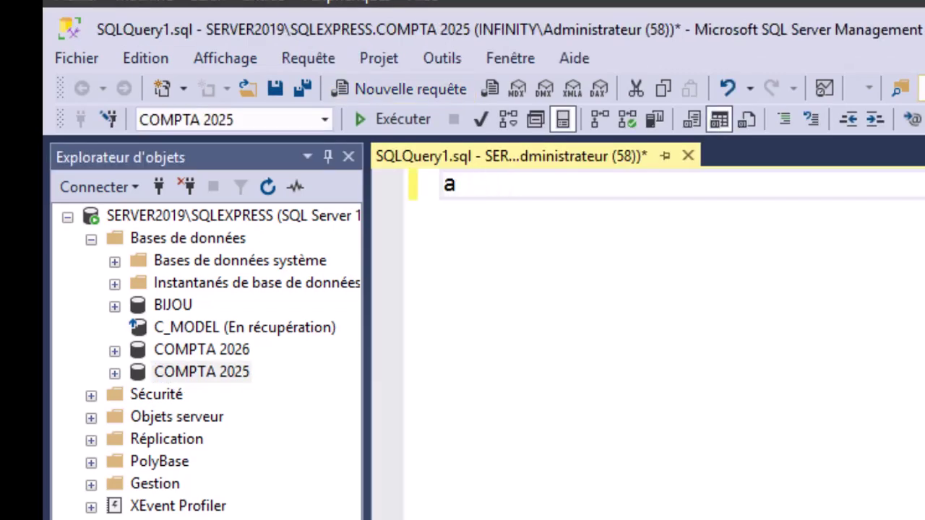
type("lter qu")
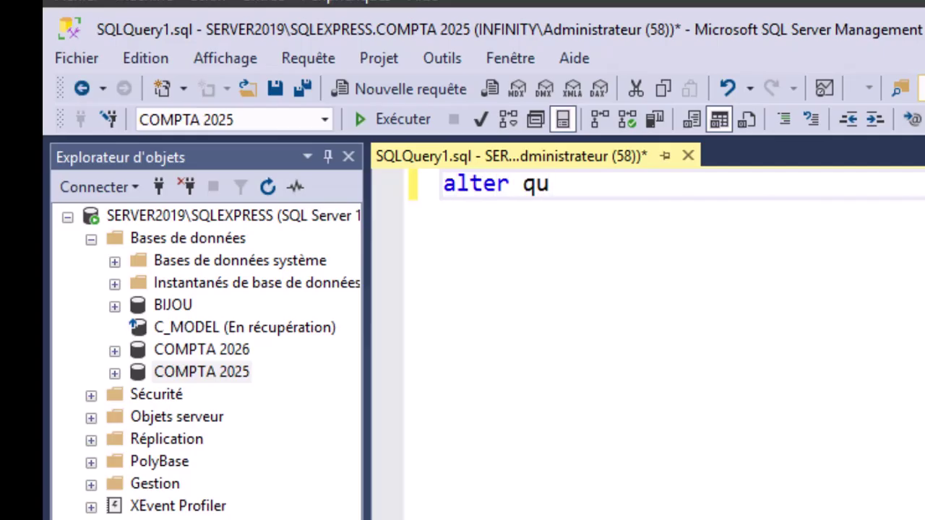
key("BackSpace")
key("BackSpace")
type("aut")
type("hori")
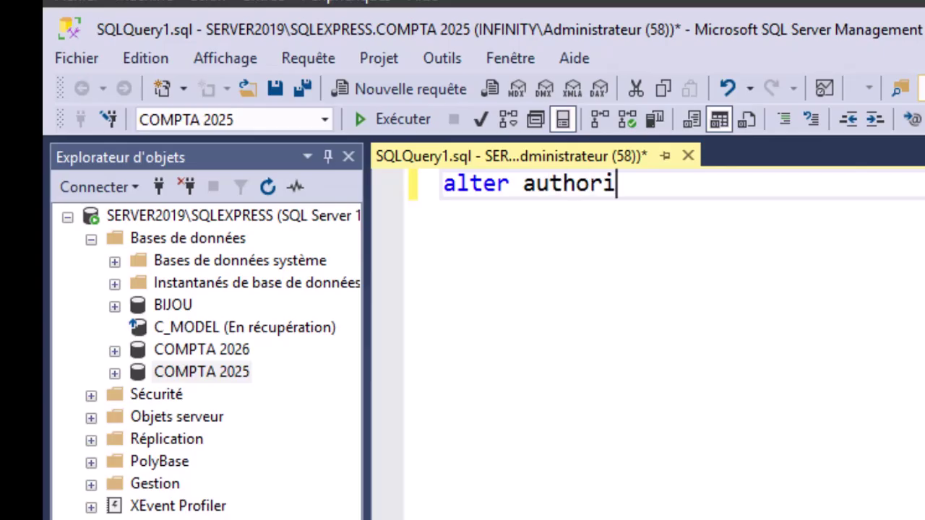
type("zat")
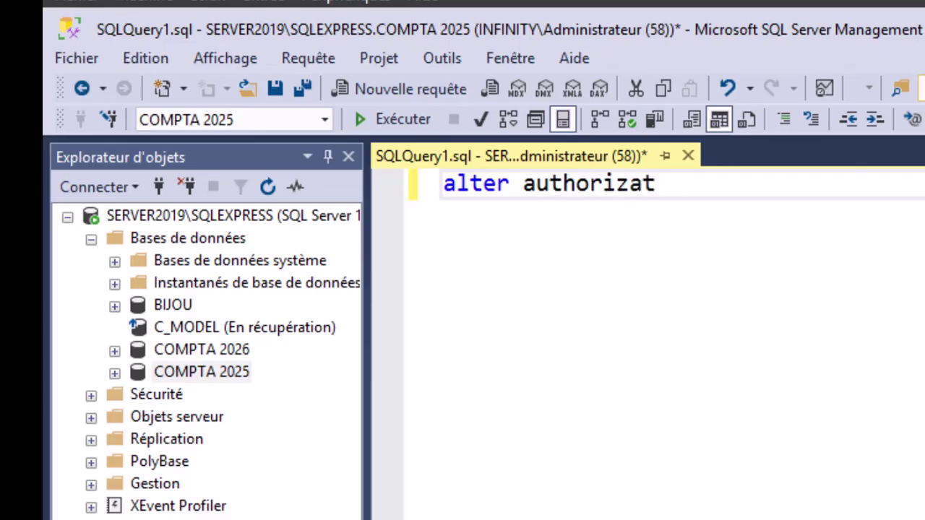
type("ion")
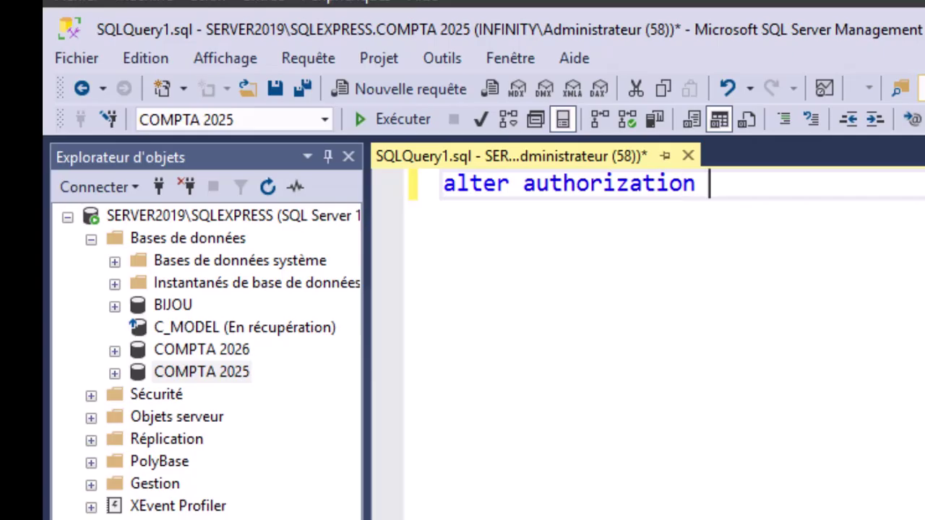
Step: Continue the statement with "on database::" as the target of the authorization change
type("/")
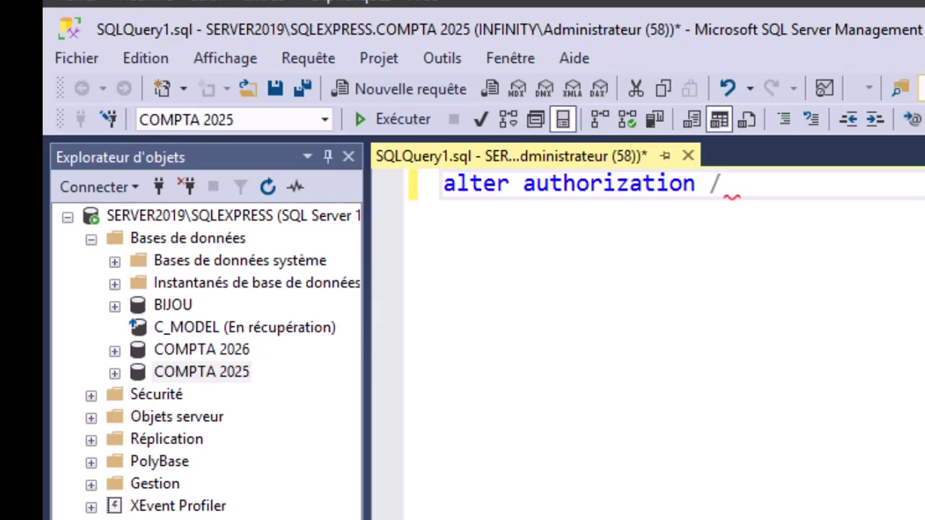
key("BackSpace")
type("'")
key("BackSpace")
type("::")
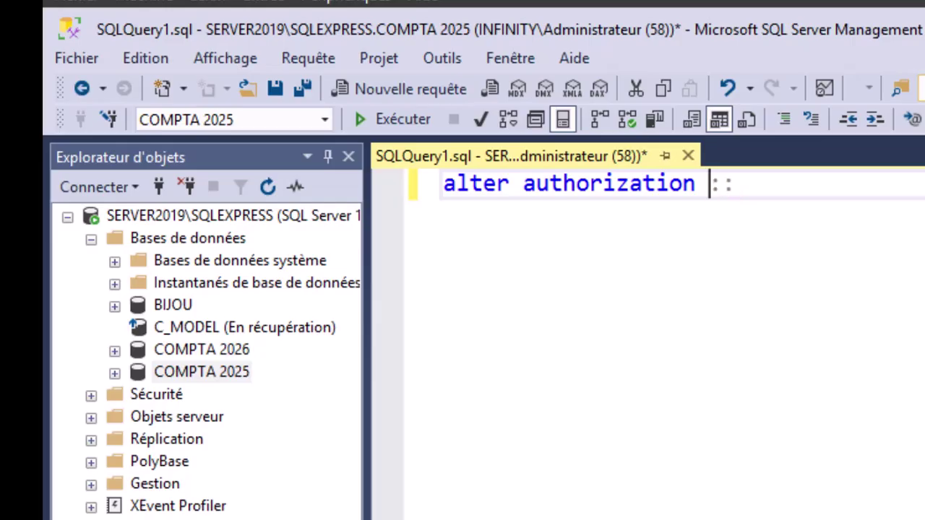
key("Left")
key("Left")
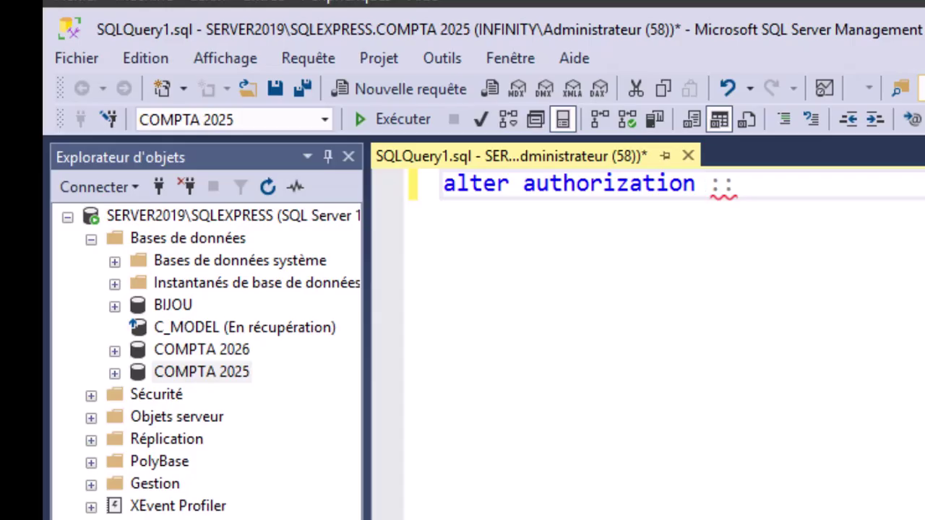
type("on dqt")
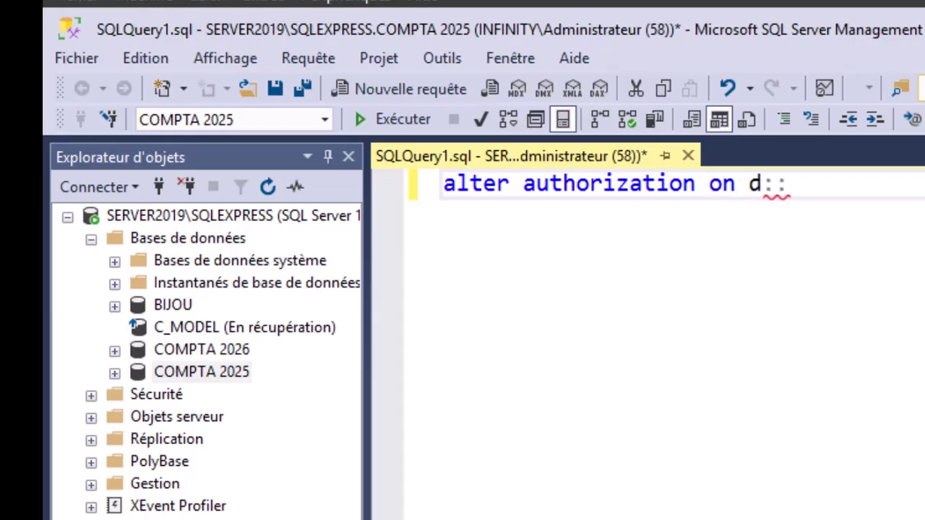
key("BackSpace")
key("BackSpace")
type("at")
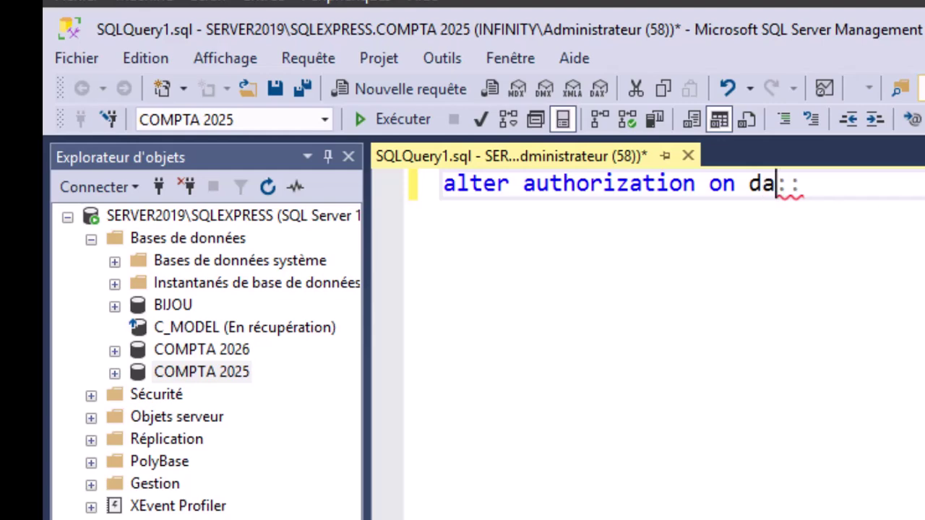
type("base")
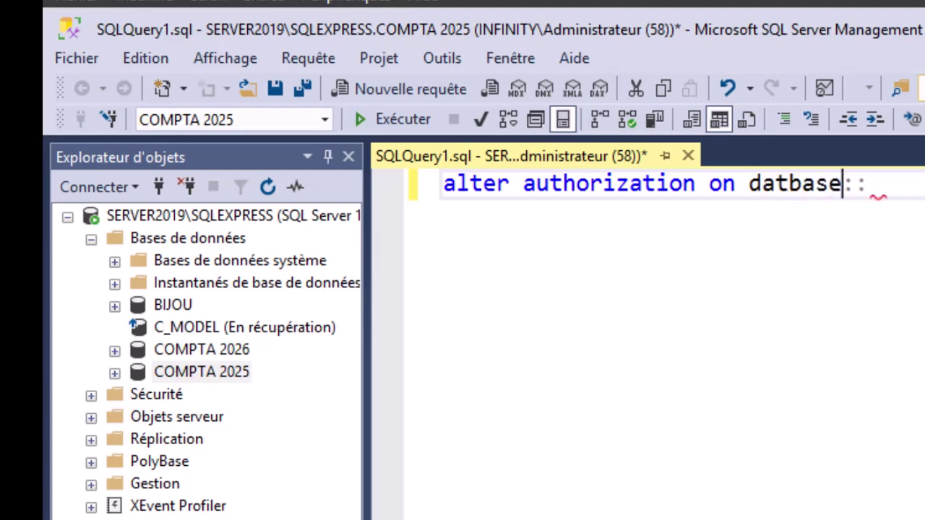
key("Left")
key("Left")
key("Left")
key("Left")
type("a")
key("Right")
key("Right")
key("Right")
key("Right")
key("Right")
key("Right")
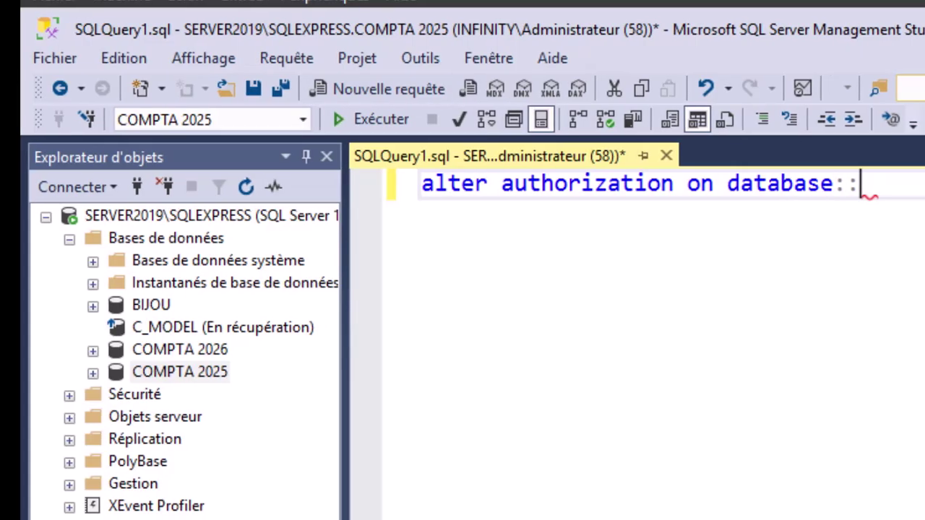
Step: Add two bracket pairs after the double colon and enter COMPTA 2025 as the database name in the first pair
type("[][]")
key("Left")
key("Left")
key("Left")
type("CO;PT")
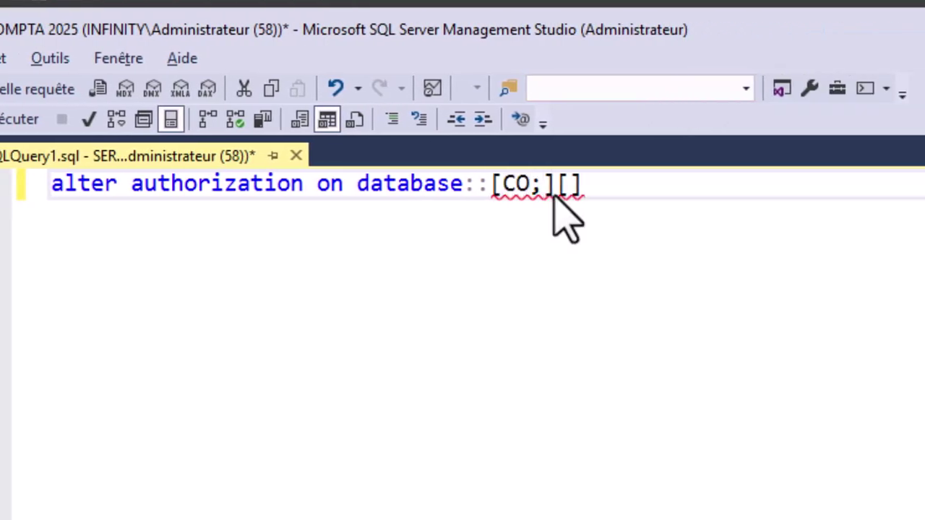
key("BackSpace")
key("BackSpace")
key("BackSpace")
type("MPT")
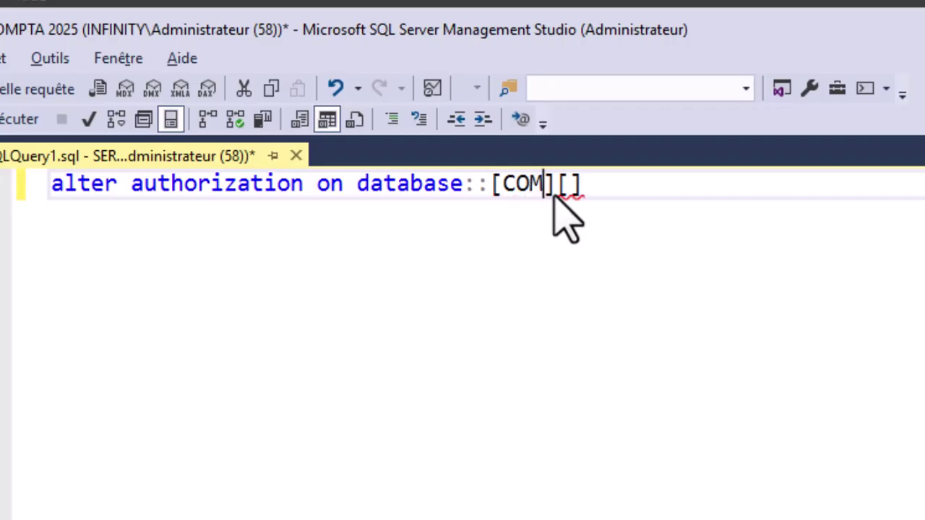
type("A")
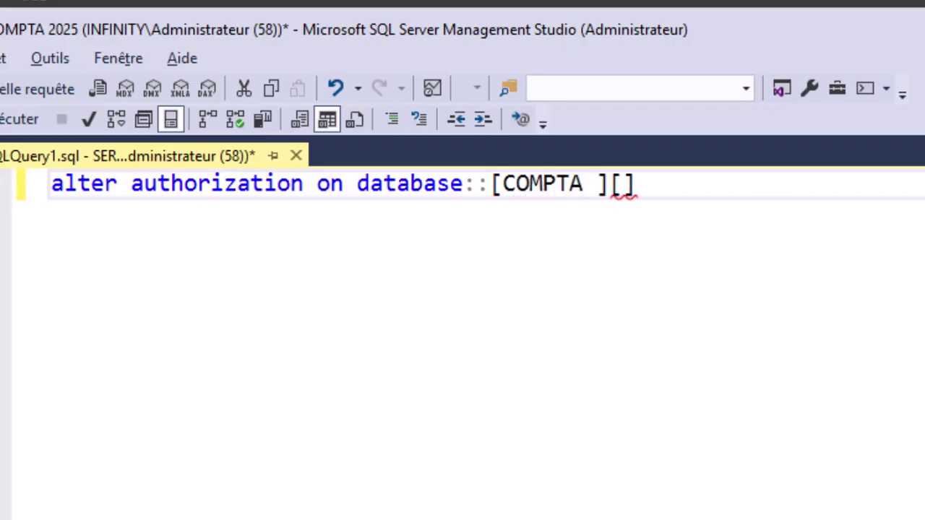
left_click(651, 519)
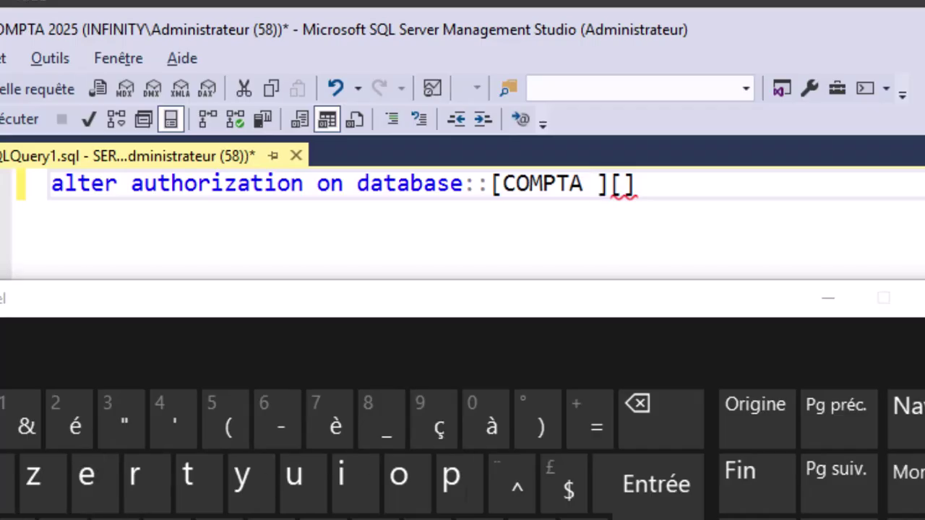
type("2")
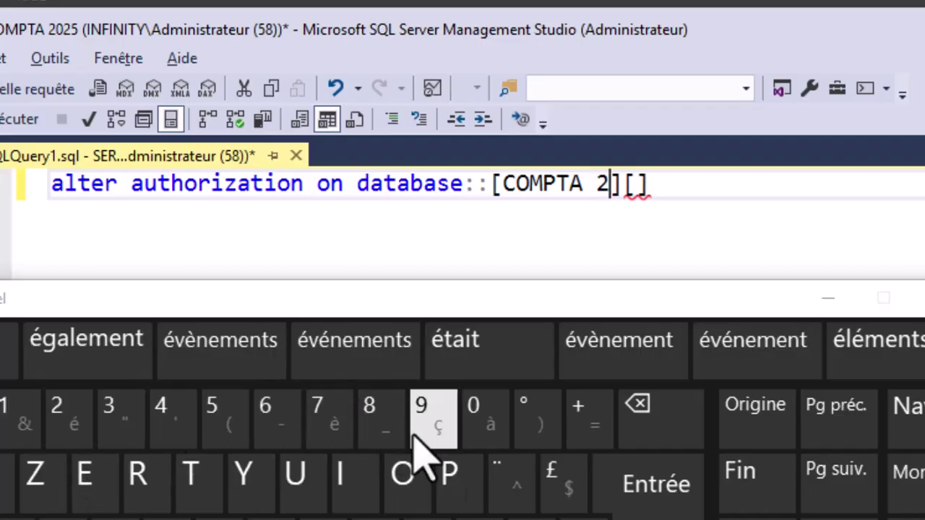
left_click(475, 448)
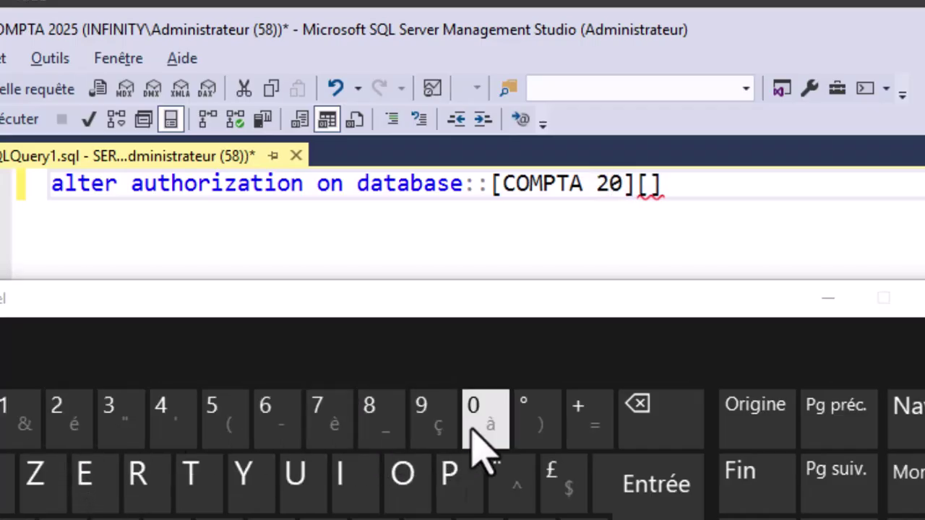
left_click(71, 423)
left_click(215, 426)
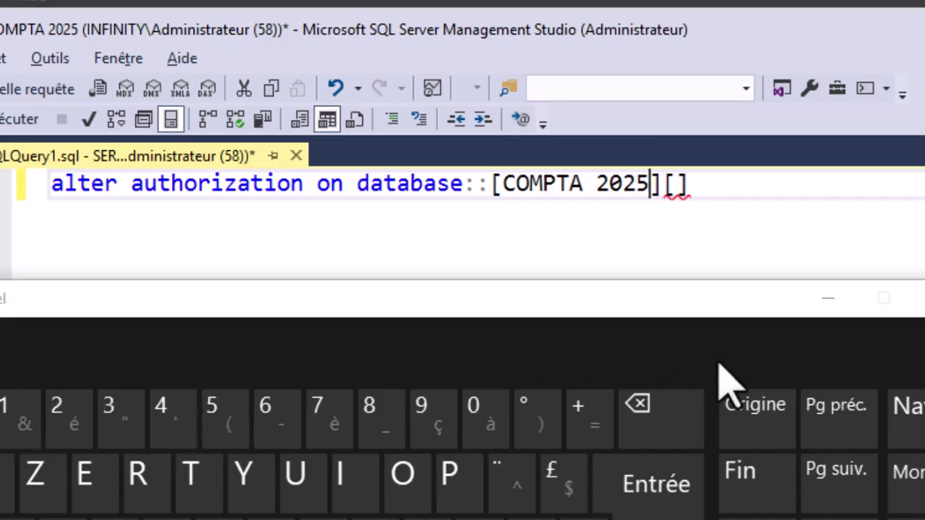
left_click(828, 298)
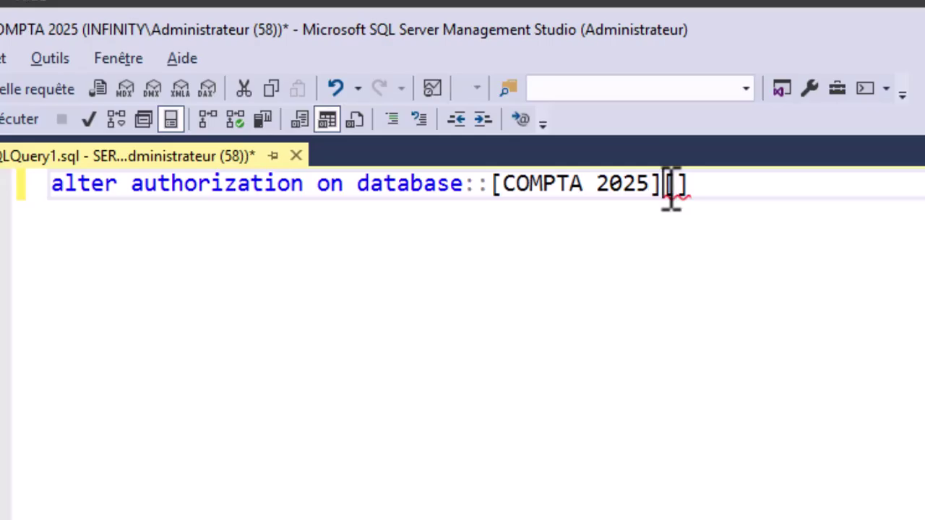
Step: Complete the statement with "to [sa]" so that sa is the new database owner
type("to")
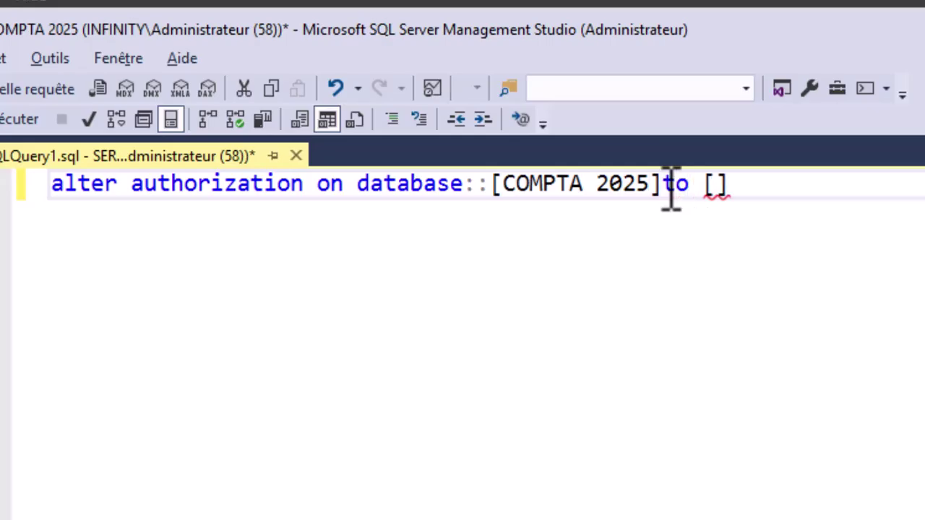
key("Right")
type("sq")
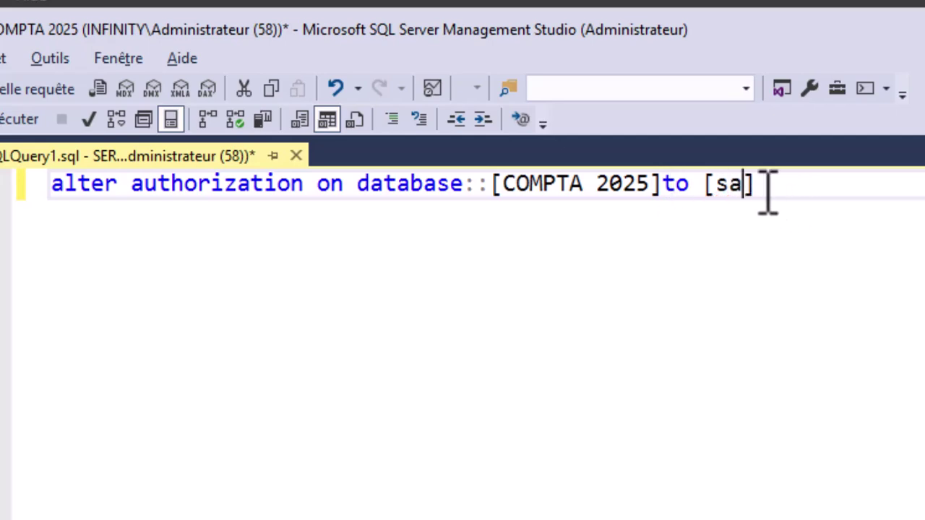
Step: Review the completed authorization statement, highlighting its double colon and the entire line
left_click(692, 182)
key("ctrl+a")
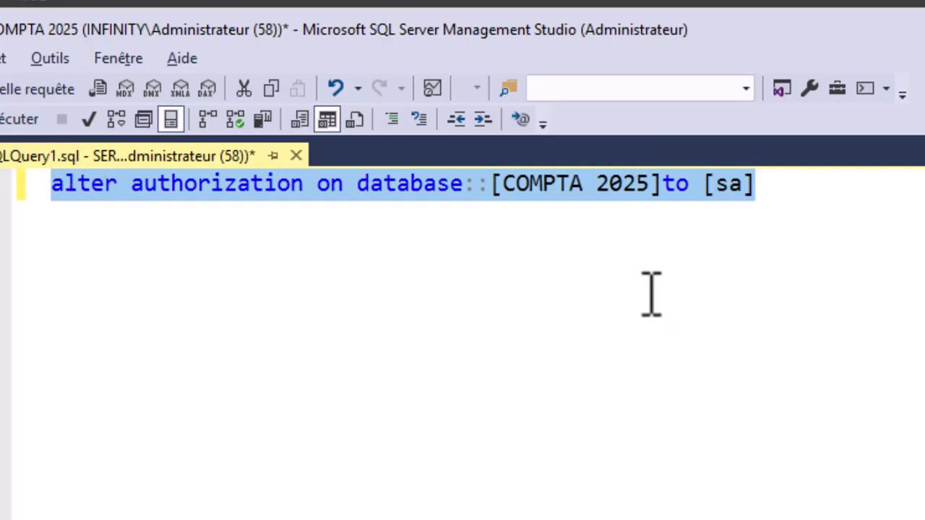
double_click(471, 190)
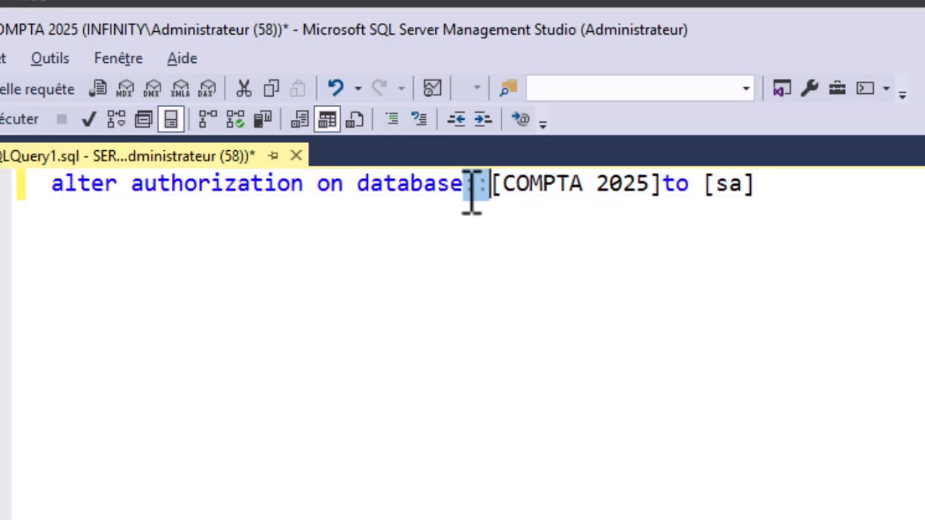
left_click(436, 185)
key("ctrl+a")
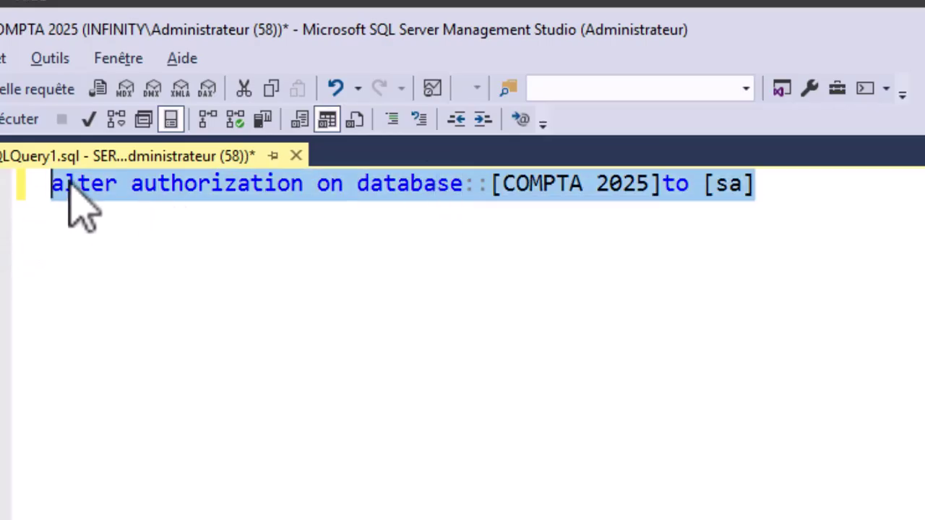
Step: Execute the authorization statement and open the COMPTA 2025 accounting file from the Comptabilité 100c folder in File Explorer
left_click(20, 128)
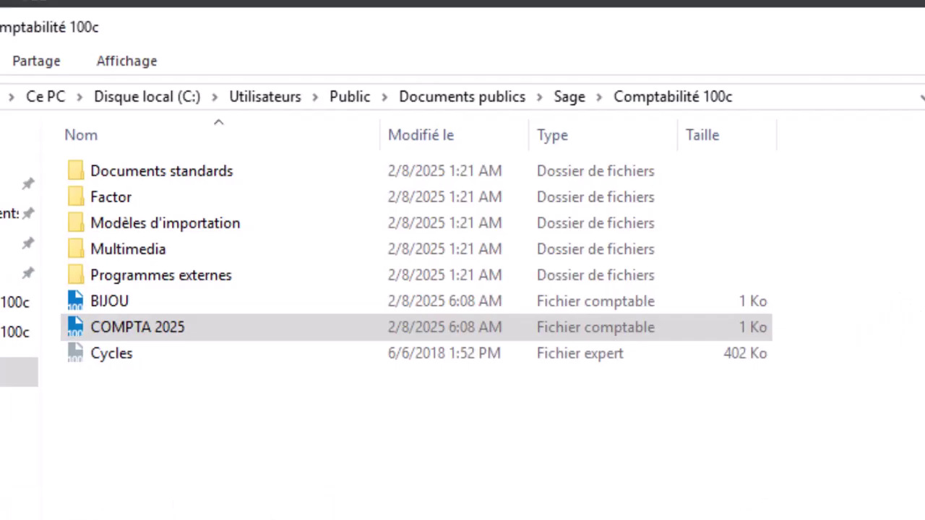
left_click(210, 327)
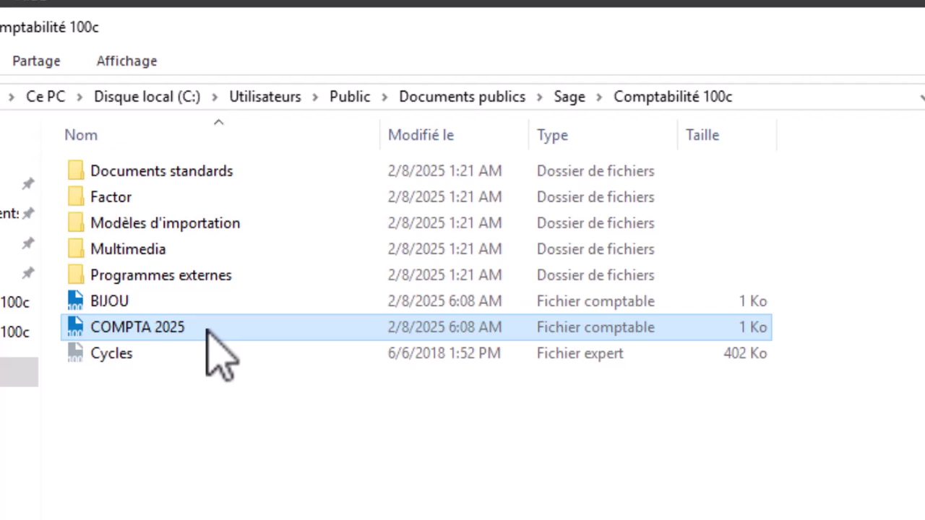
double_click(210, 327)
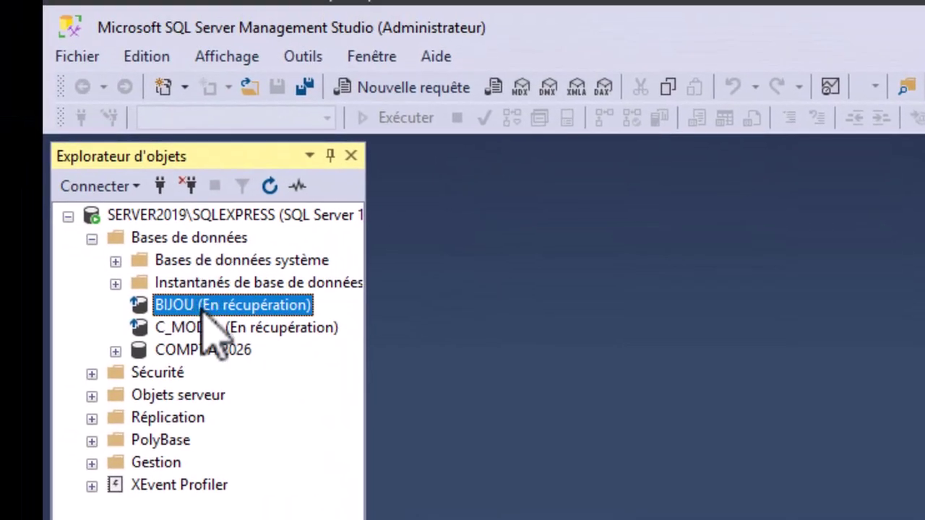
Step: In SQL Server Management Studio, restore the BIJOU database with BIJOU as the source database, using its full and transaction log backups
right_click(214, 241)
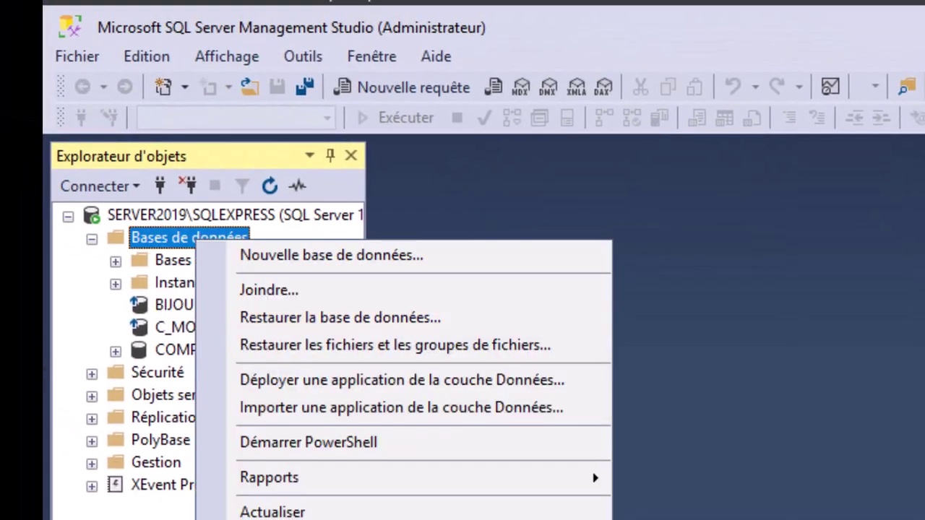
key("Escape")
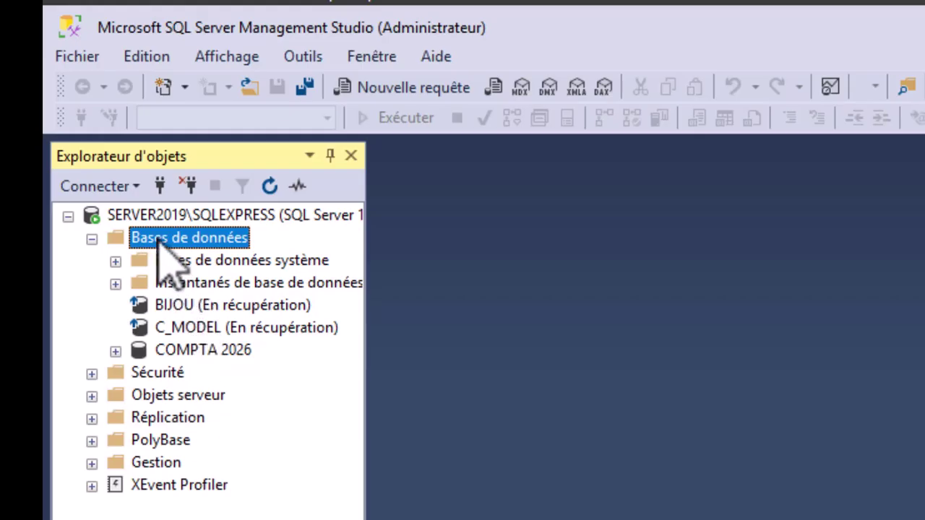
right_click(157, 241)
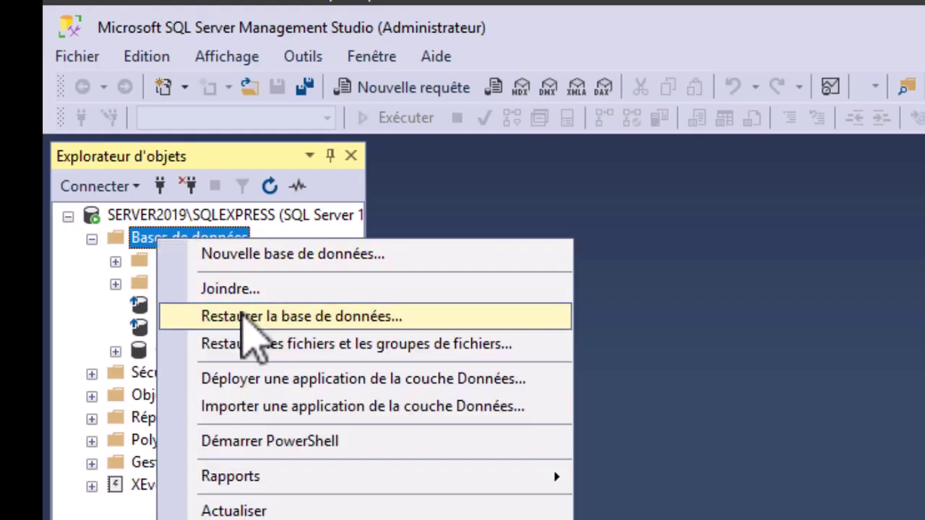
left_click(242, 315)
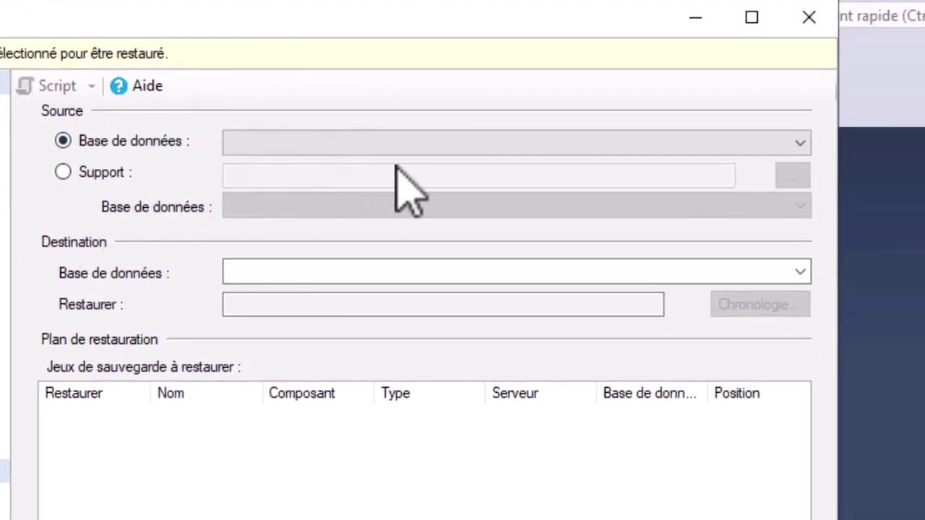
left_click(423, 148)
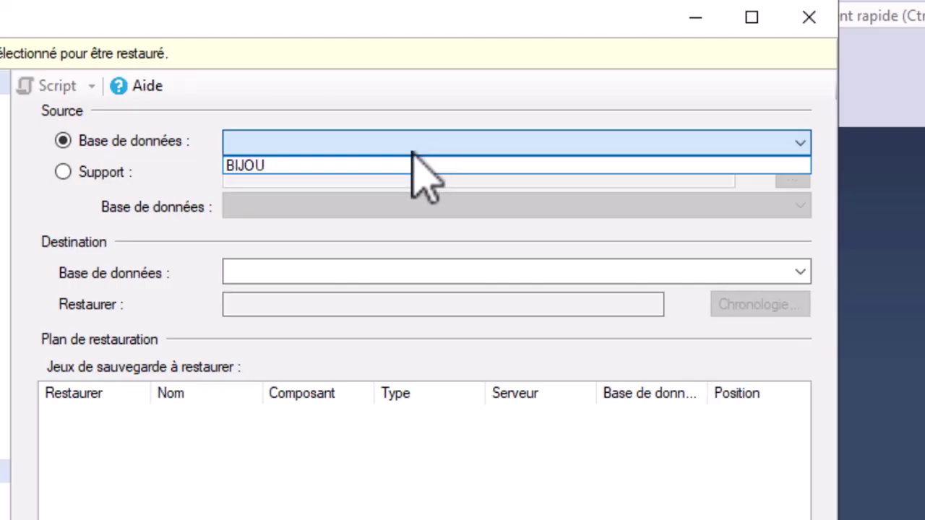
left_click(143, 160)
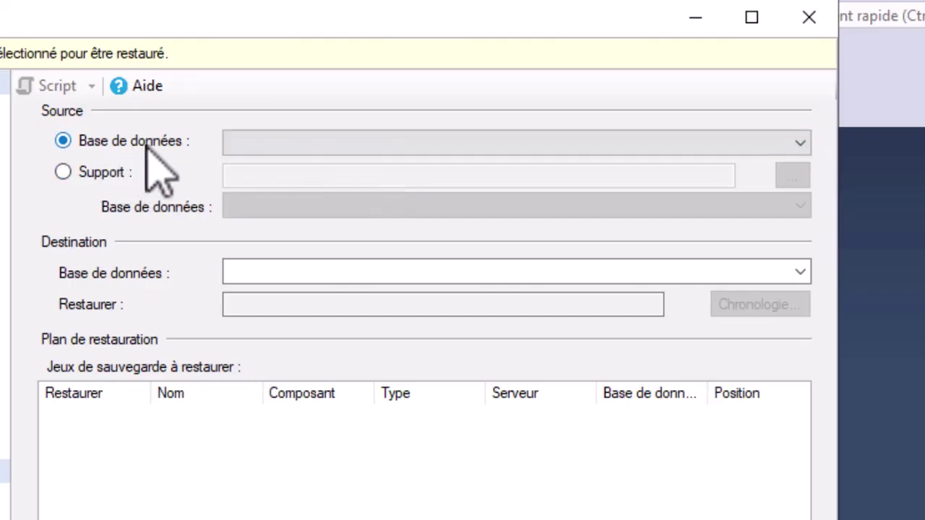
left_click(238, 139)
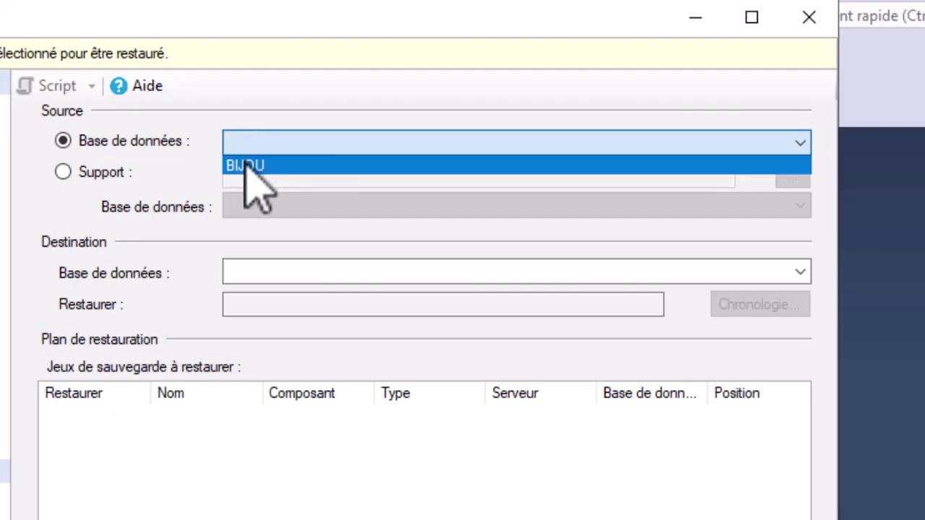
left_click(244, 165)
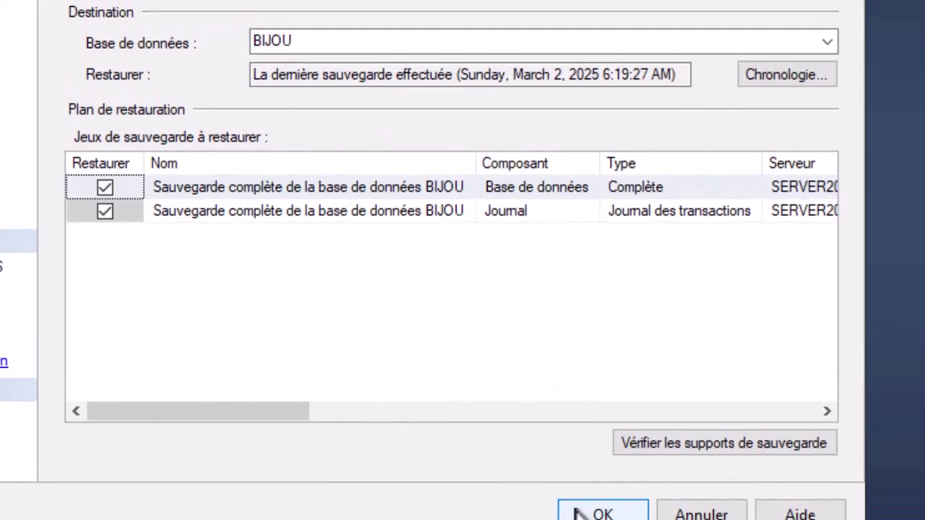
left_click(578, 480)
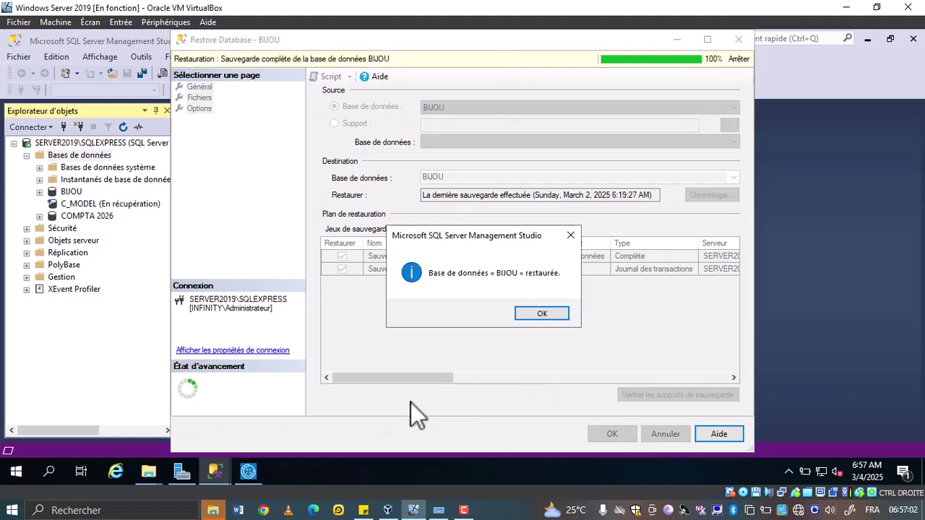
left_click(552, 314)
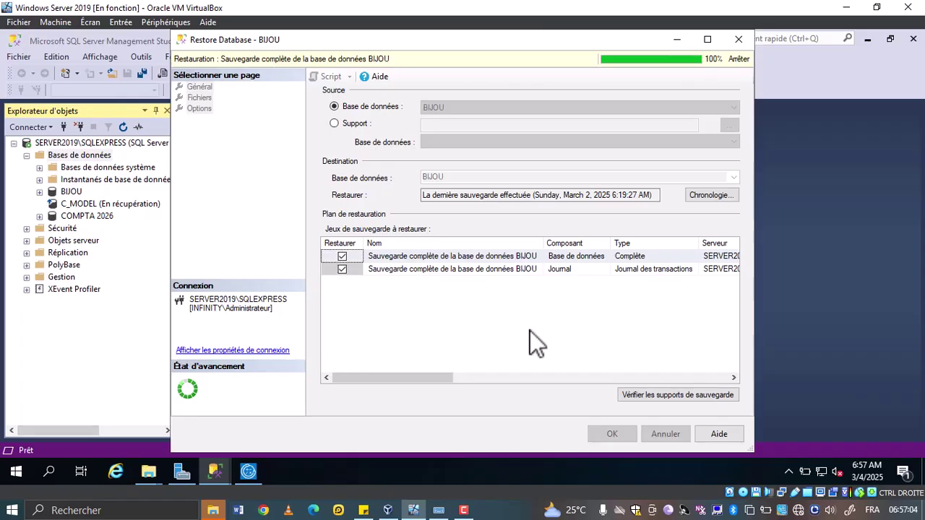